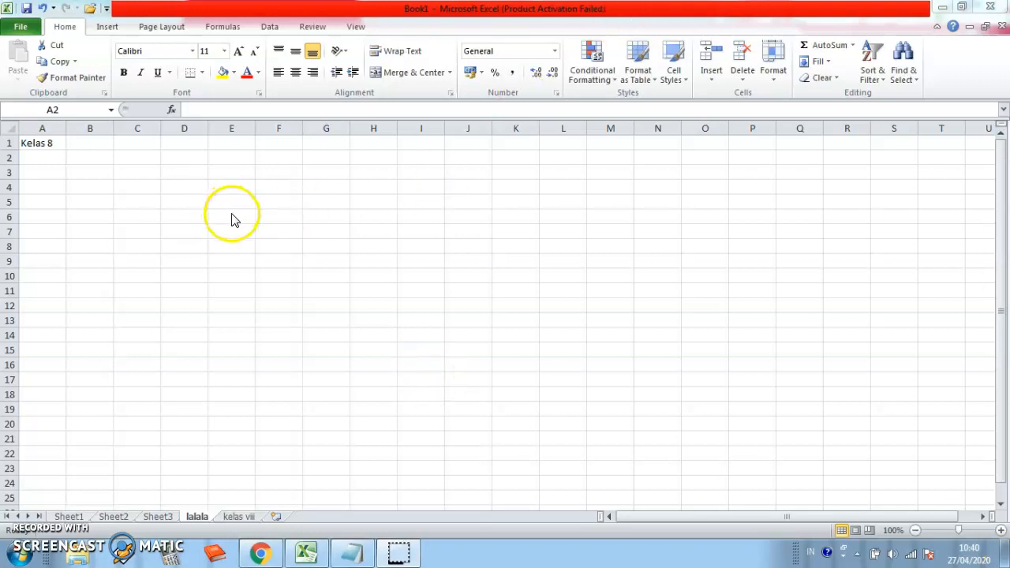
# - Copy the text "Kelas 8" from cell A1 and paste it into cell E3
pyautogui.click(49, 152)
pyautogui.click(134, 161)
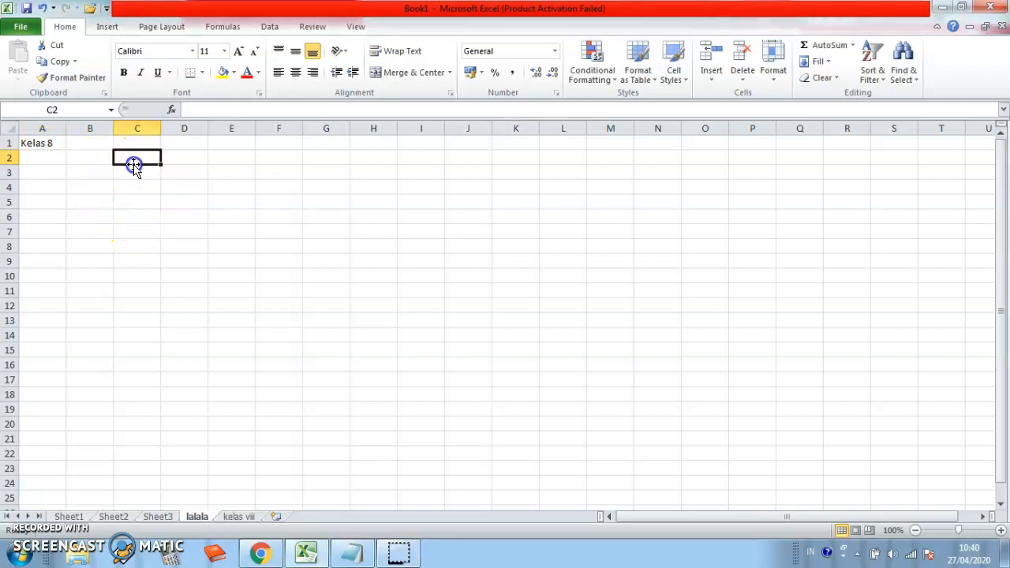
pyautogui.click(30, 145)
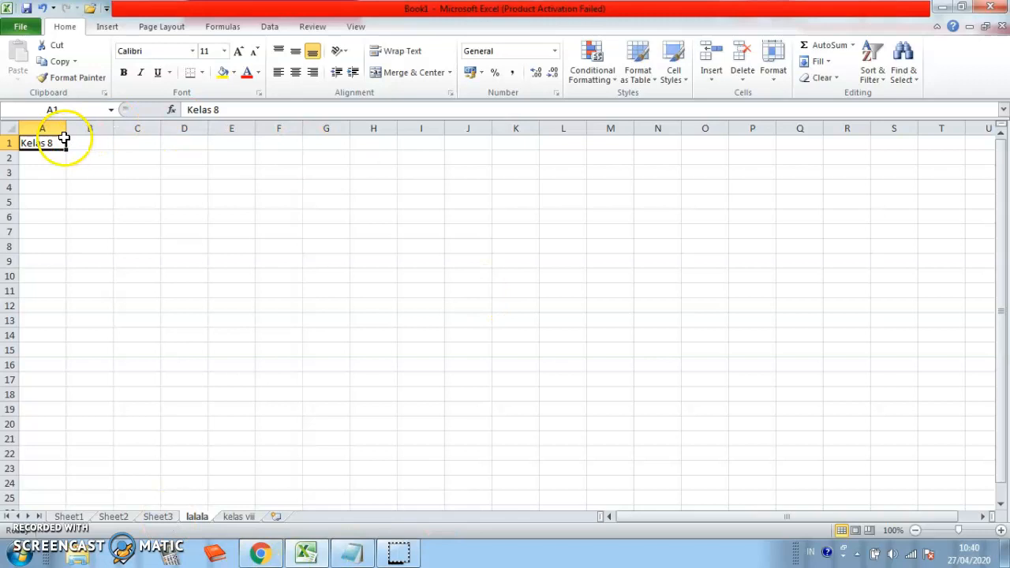
pyautogui.click(49, 143)
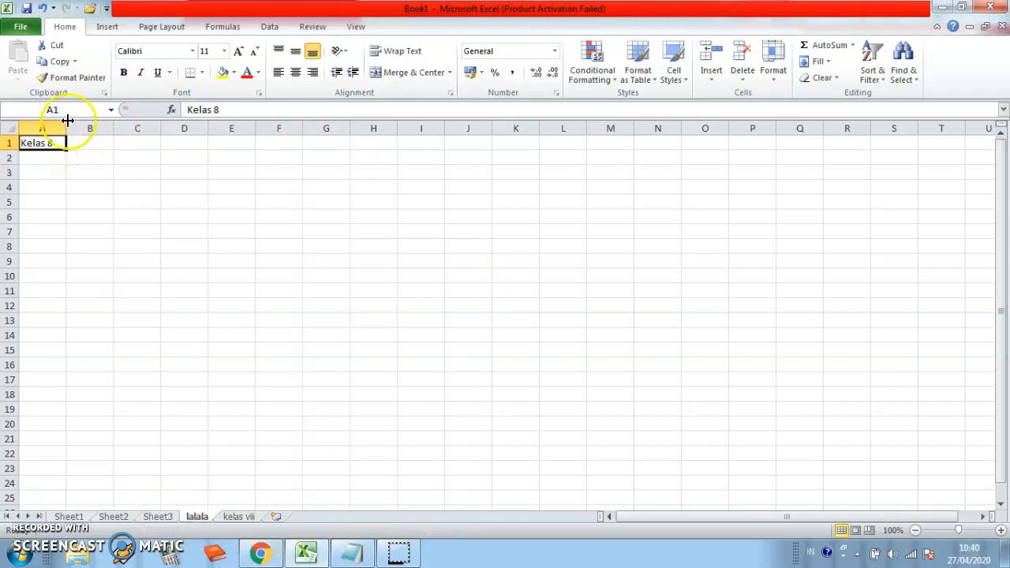
pyautogui.click(61, 63)
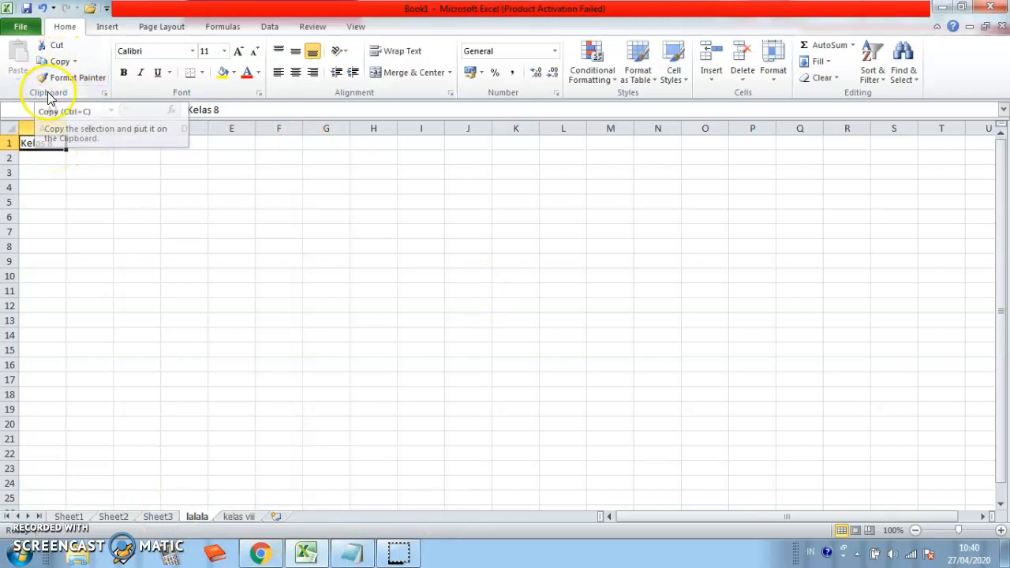
pyautogui.click(55, 63)
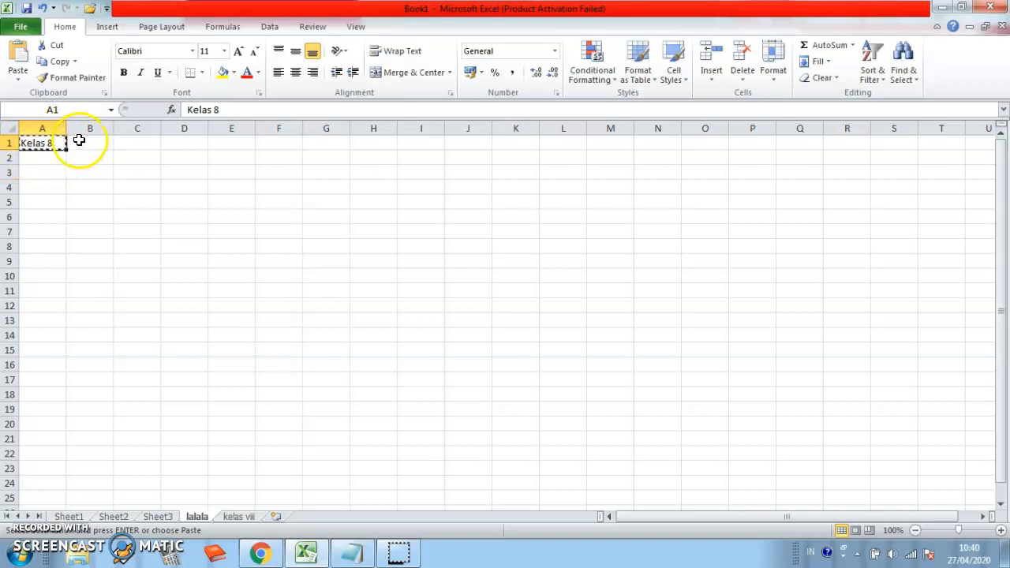
pyautogui.click(251, 173)
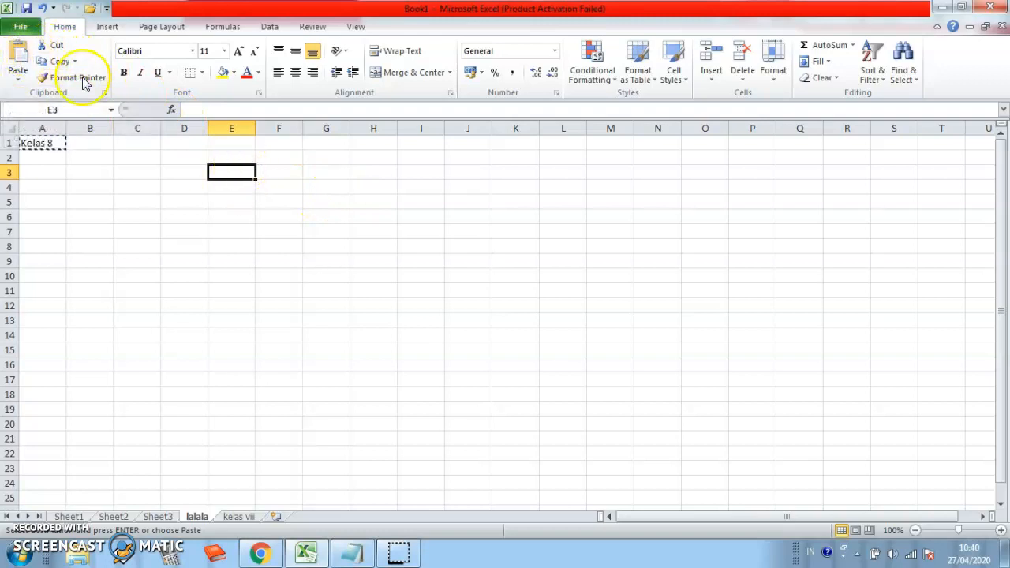
pyautogui.click(20, 52)
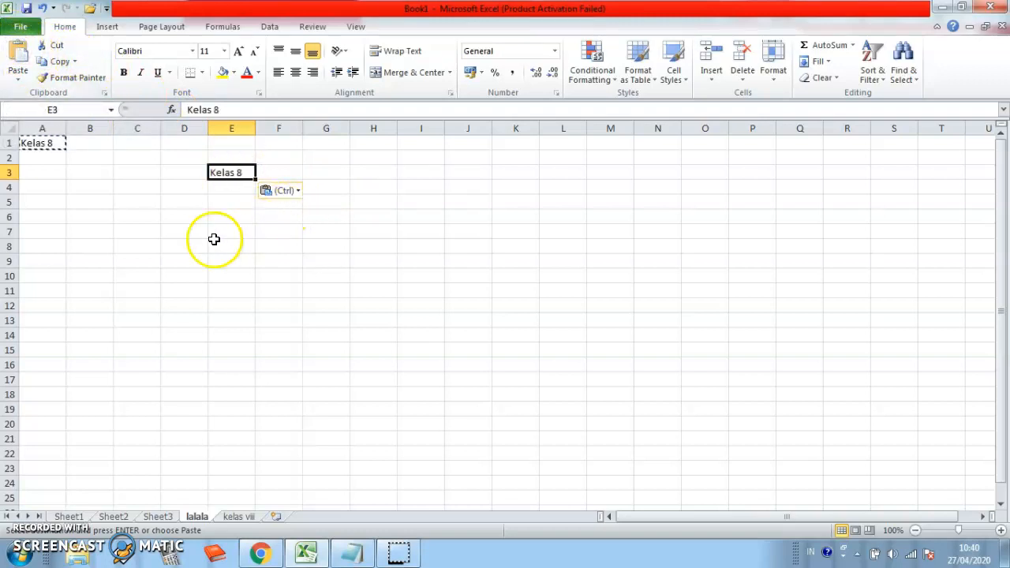
# - Paste the copied "Kelas 8" text into cell F10 as well
pyautogui.click(165, 230)
pyautogui.click(276, 274)
pyautogui.click(20, 52)
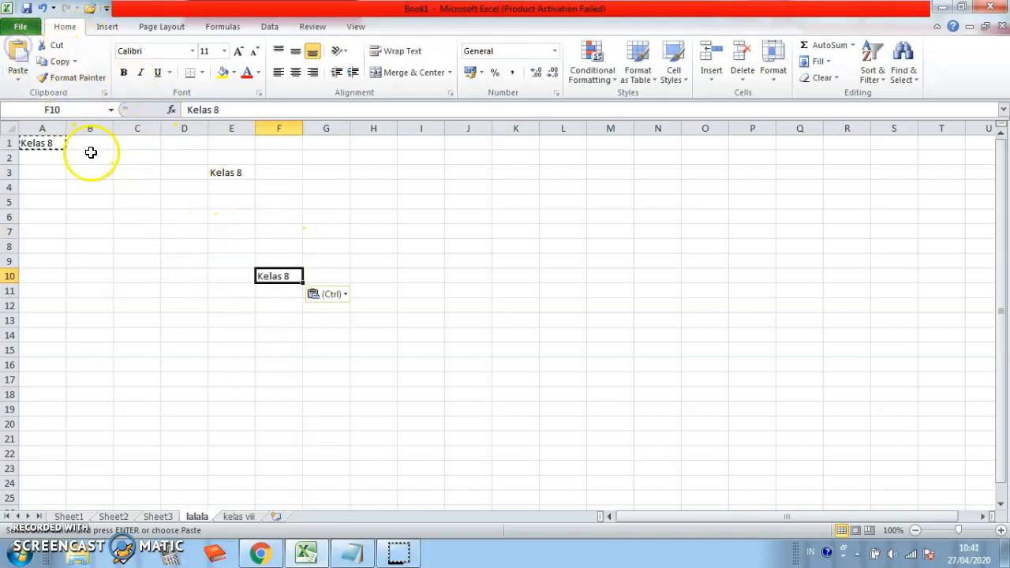
pyautogui.click(40, 145)
pyautogui.click(56, 163)
pyautogui.click(95, 162)
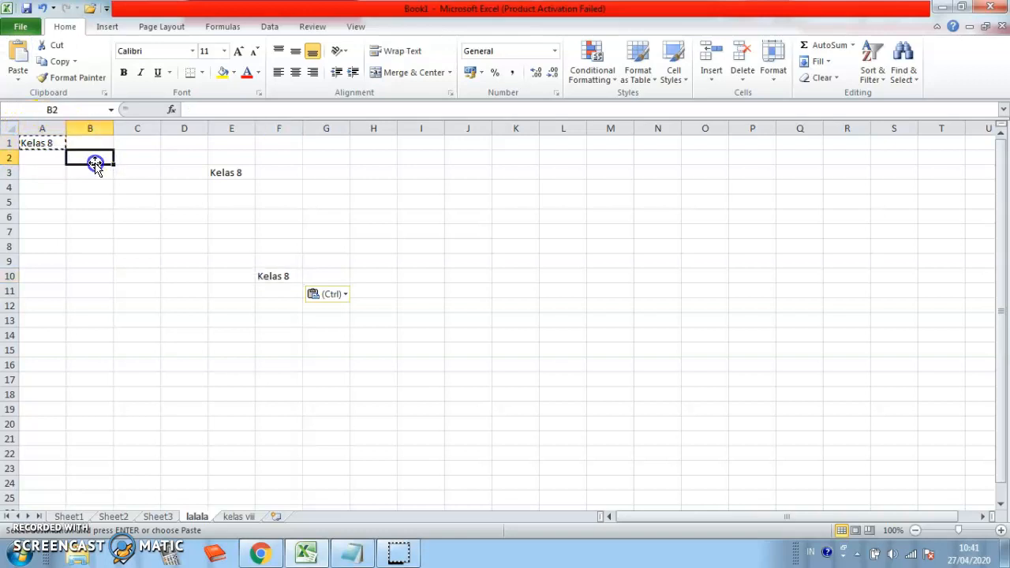
pyautogui.click(76, 187)
pyautogui.click(48, 144)
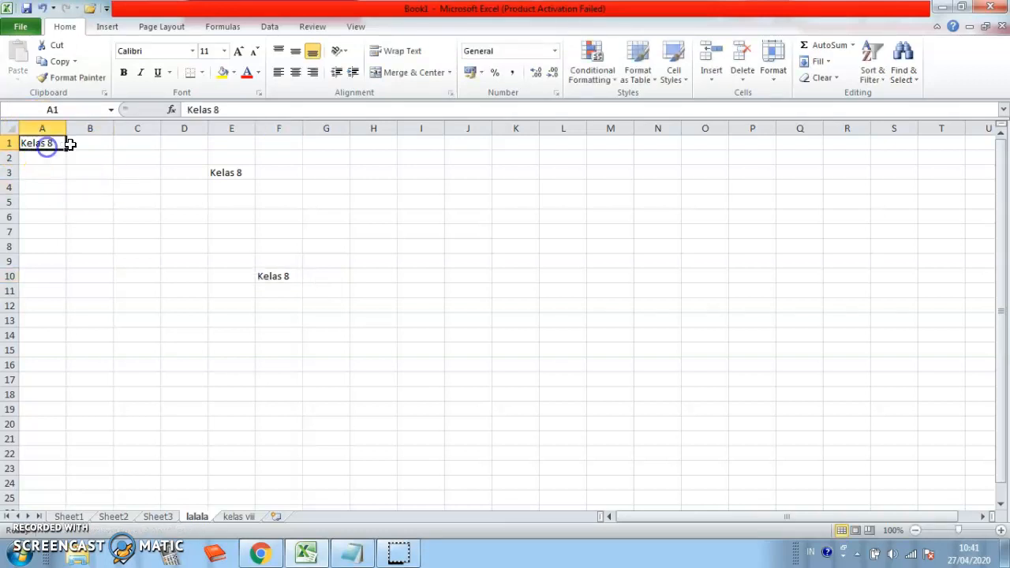
pyautogui.click(135, 272)
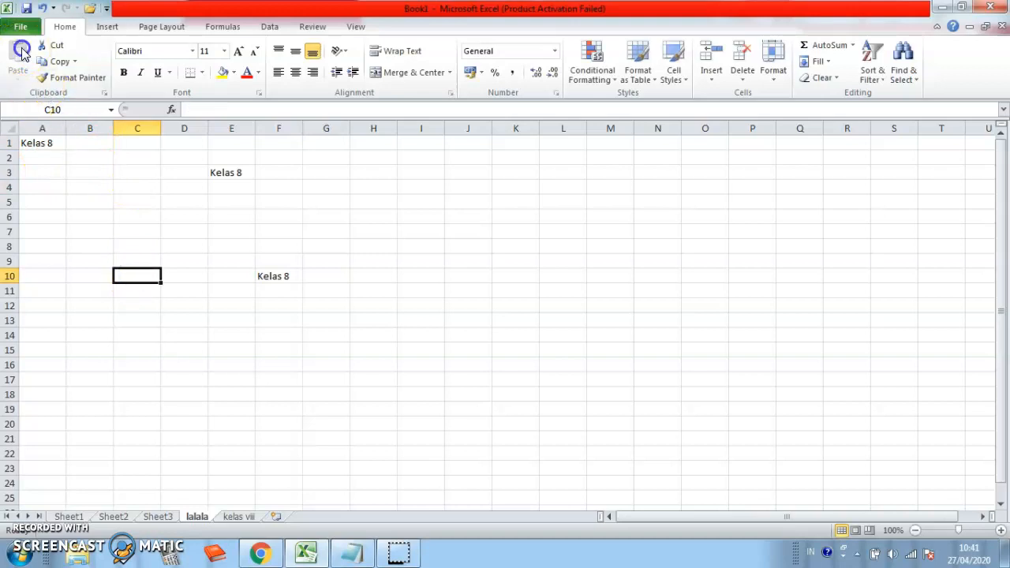
pyautogui.click(125, 191)
pyautogui.click(399, 247)
pyautogui.click(152, 189)
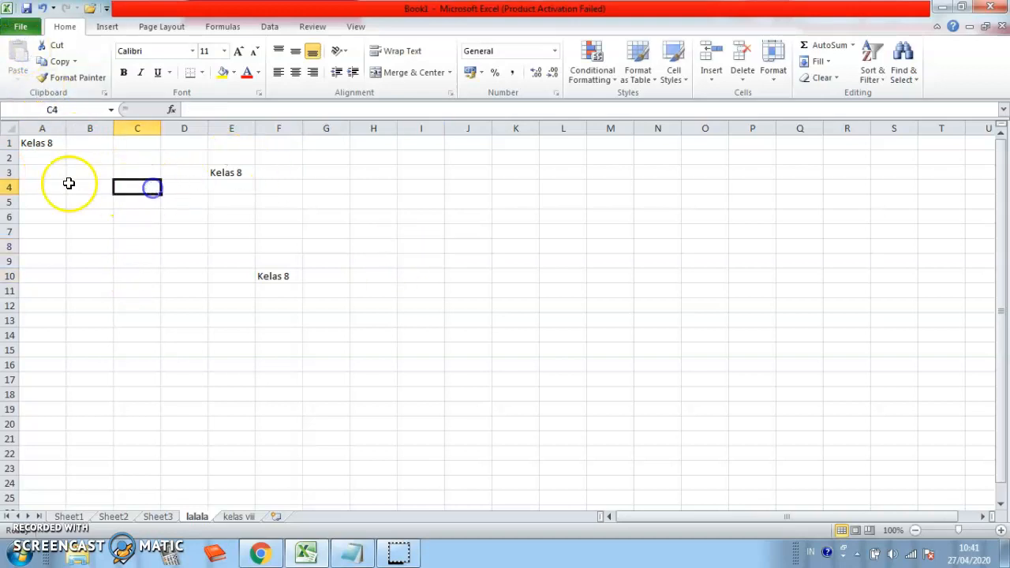
# - Move the text "Kelas 8" from cell A1 to cell C4 by cutting and pasting it
pyautogui.click(50, 142)
pyautogui.hotkey('ctrl', 'c')
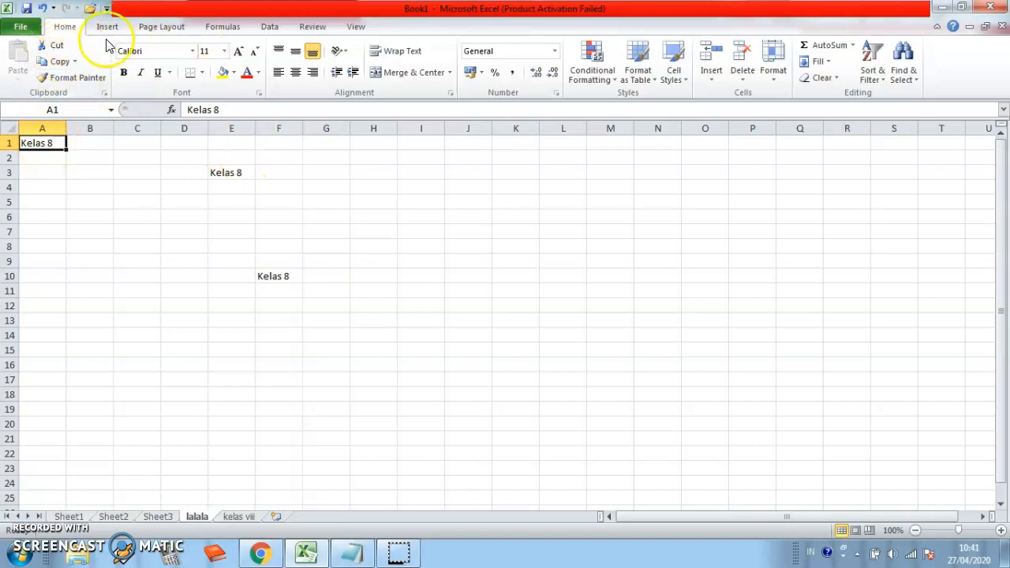
pyautogui.click(45, 47)
pyautogui.click(146, 265)
pyautogui.click(339, 201)
pyautogui.click(135, 190)
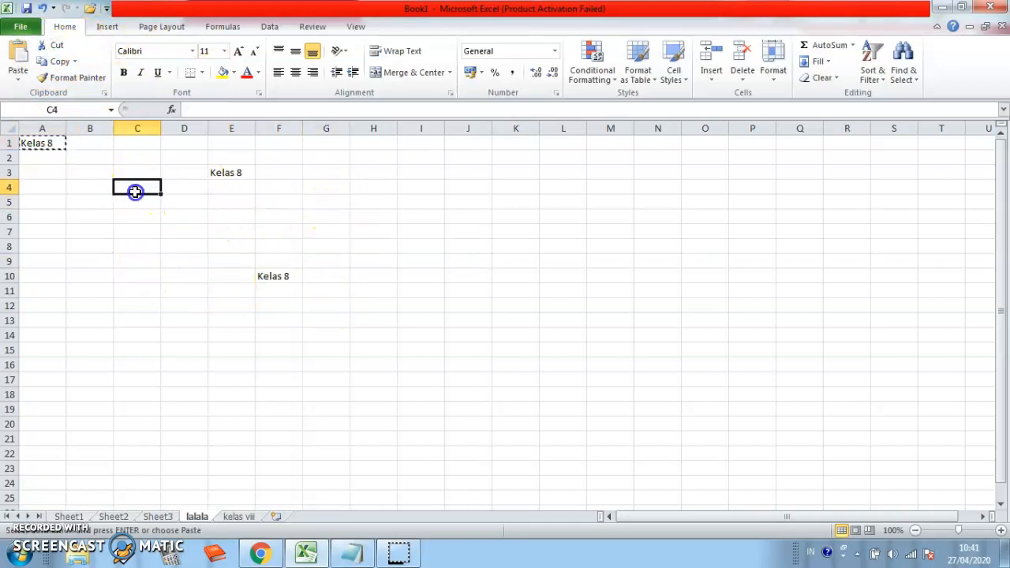
pyautogui.click(20, 54)
pyautogui.click(469, 229)
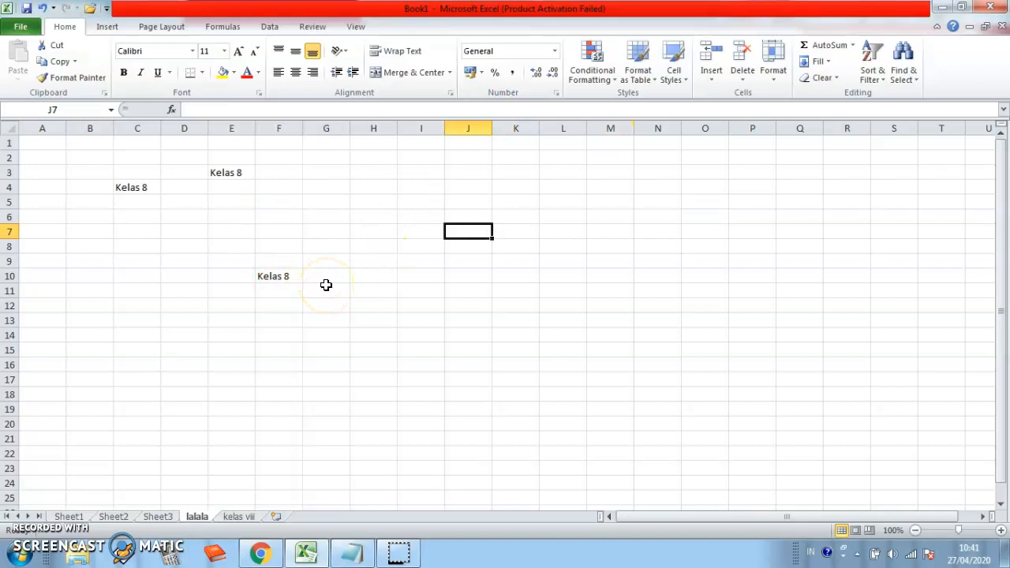
# - Enter the text "Halo Semuanya" in the empty cell A1
pyautogui.click(54, 144)
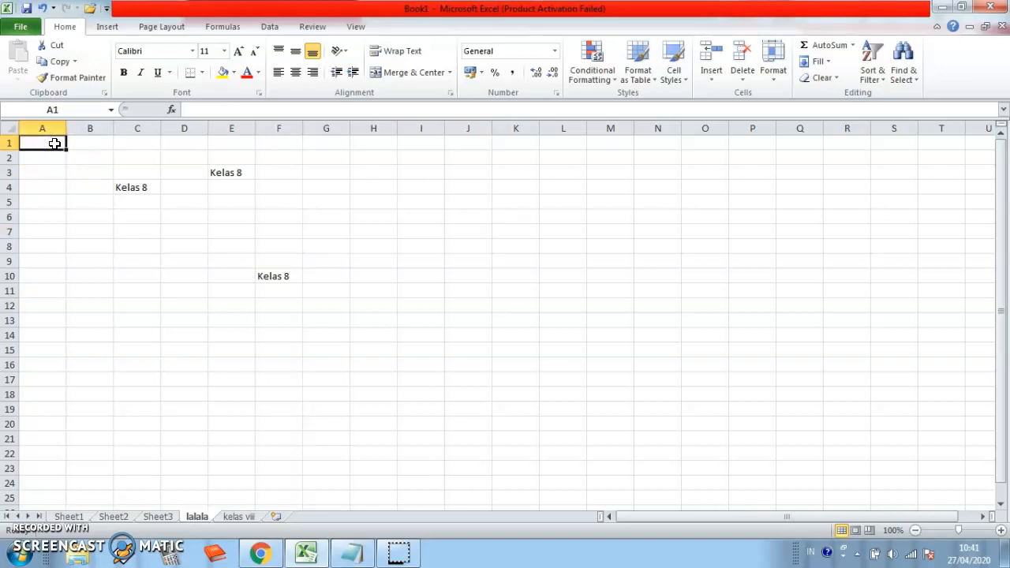
pyautogui.write('Halo Semuanya')
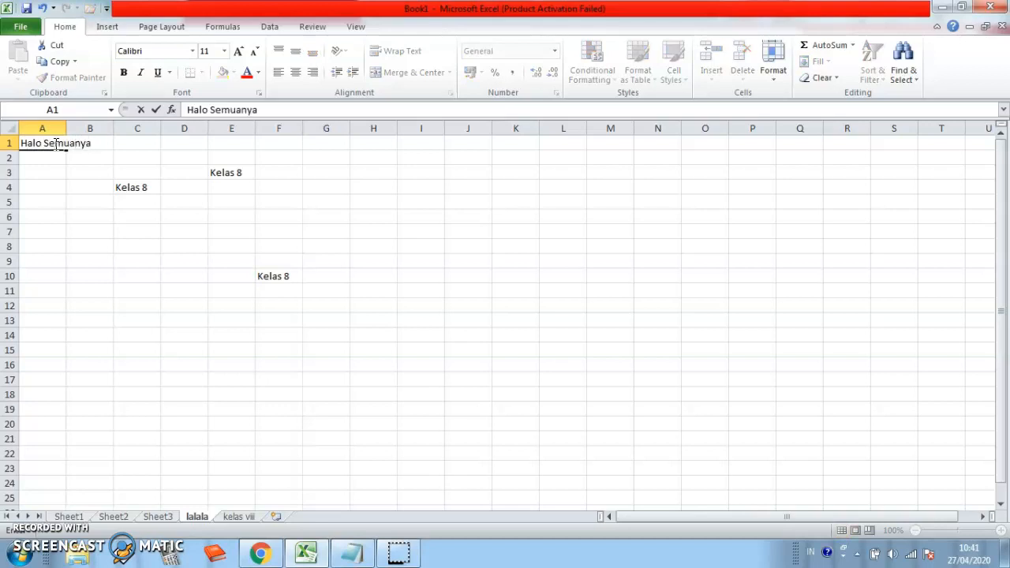
pyautogui.click(76, 166)
# - Set the column width of column A to 12 for the "Halo Semuanya" text
pyautogui.click(48, 142)
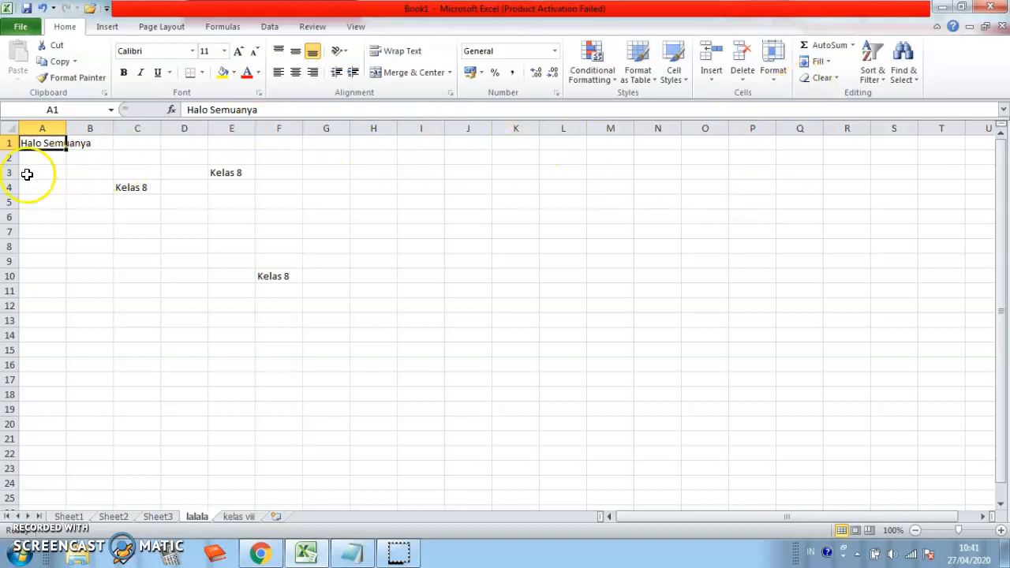
pyautogui.click(772, 71)
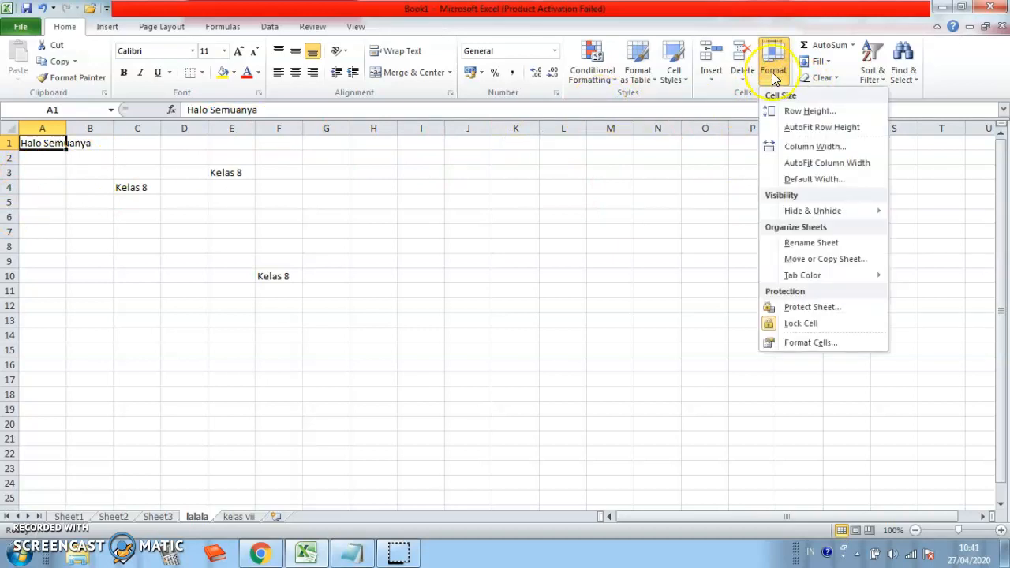
pyautogui.click(810, 150)
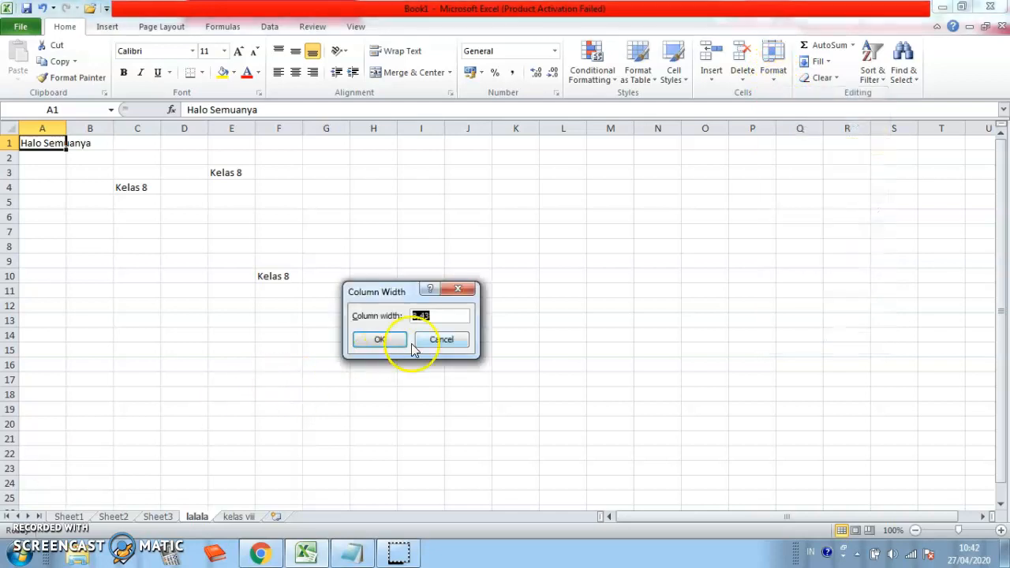
pyautogui.click(446, 315)
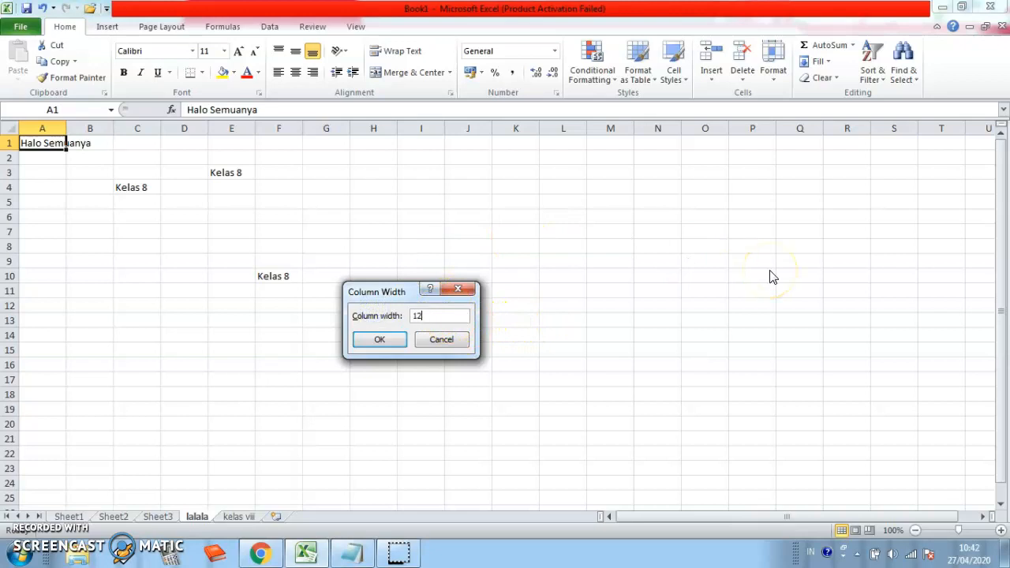
pyautogui.click(381, 341)
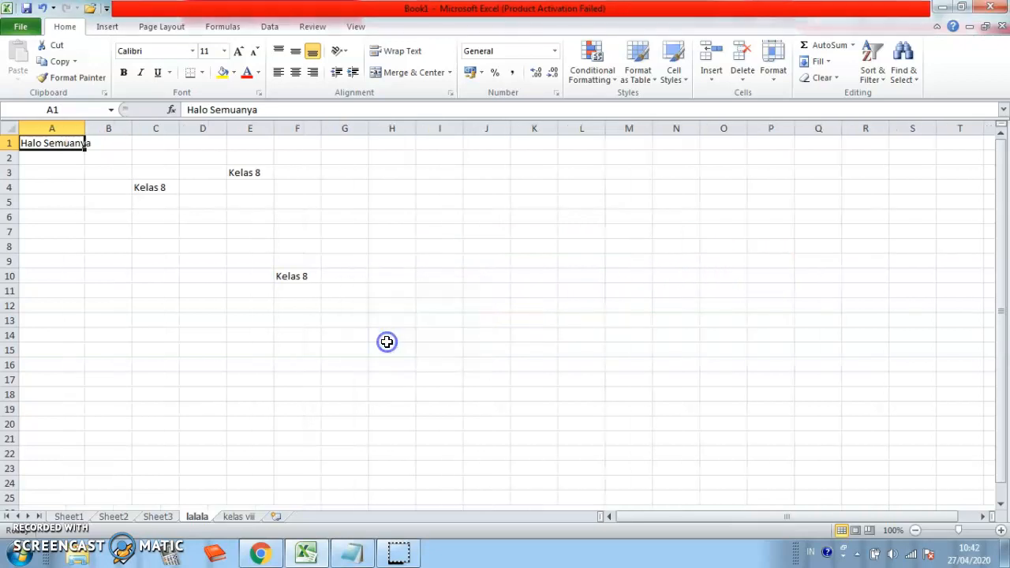
pyautogui.click(108, 167)
pyautogui.click(71, 142)
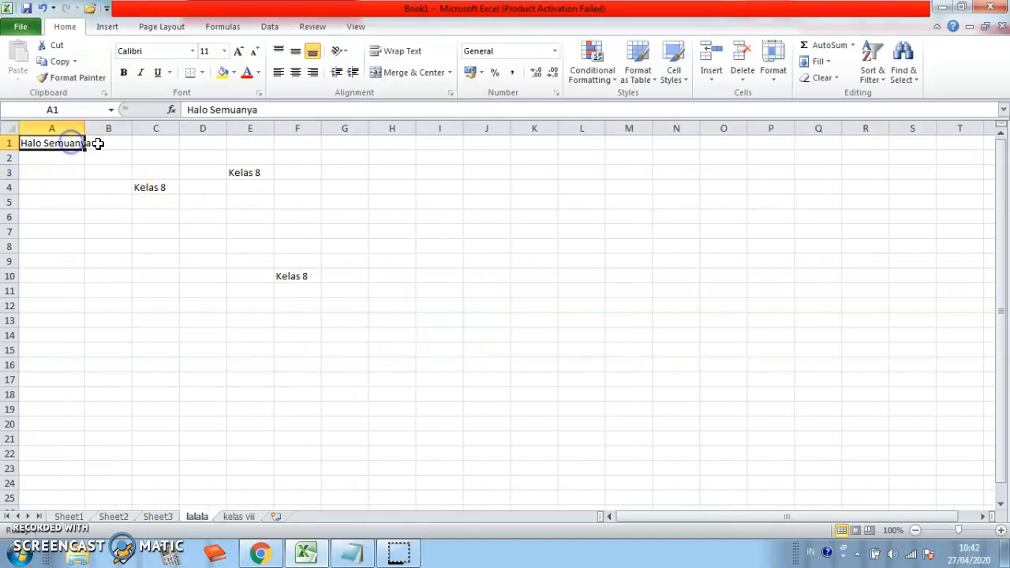
# - AutoFit the width of column A to the text in cell A1
pyautogui.click(57, 157)
pyautogui.click(68, 140)
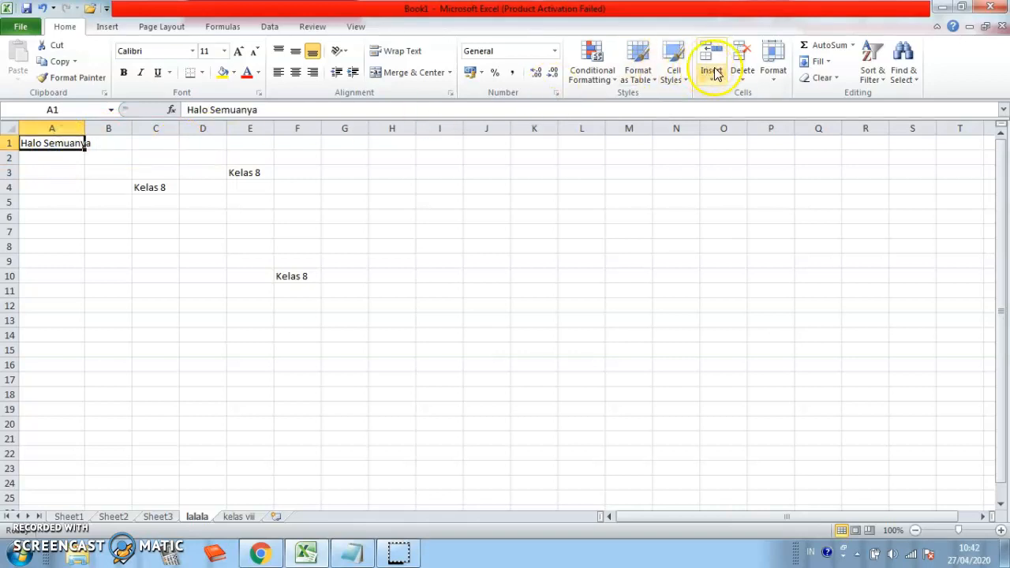
pyautogui.click(777, 79)
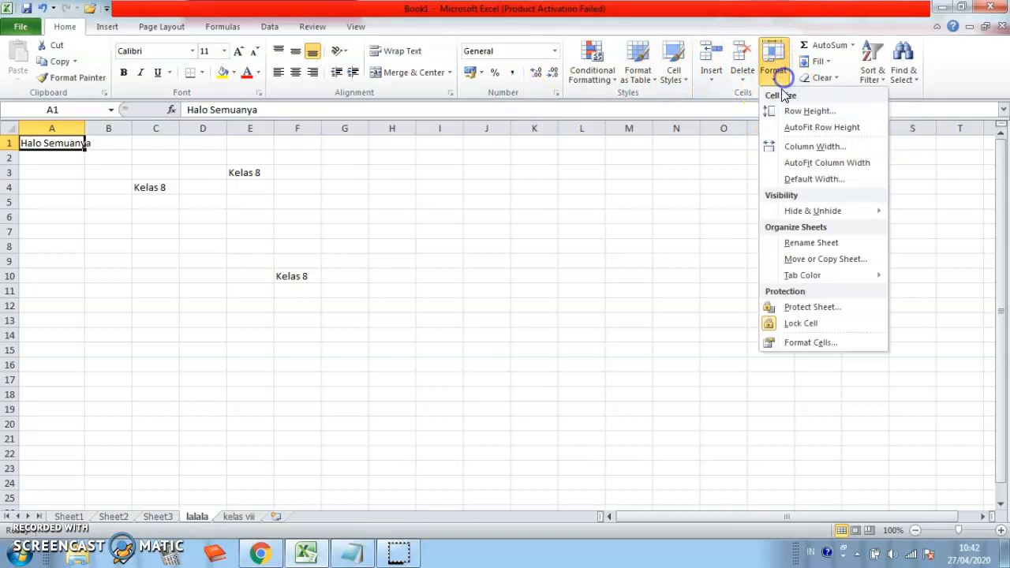
pyautogui.click(820, 164)
pyautogui.click(80, 160)
pyautogui.click(86, 139)
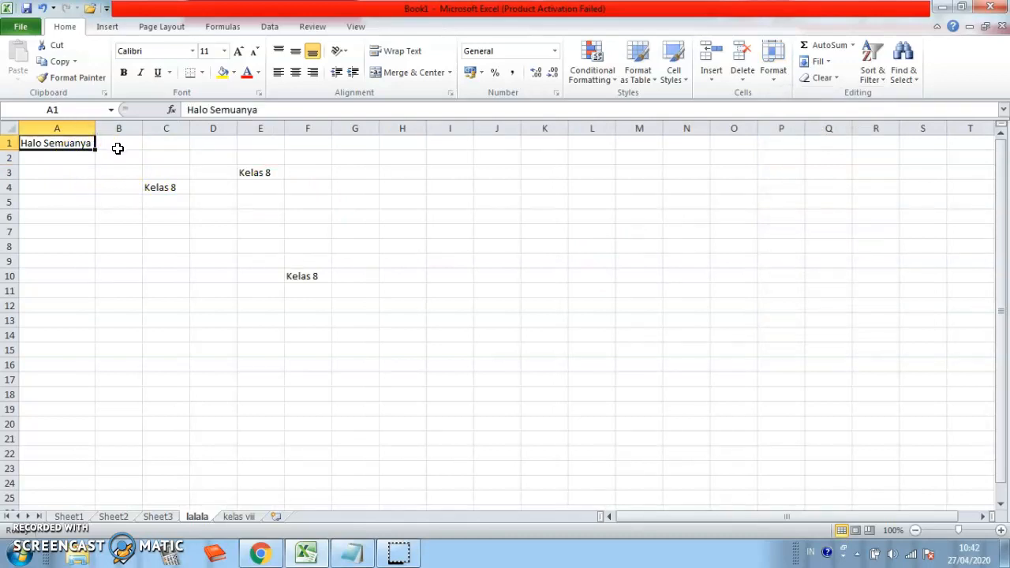
pyautogui.click(111, 163)
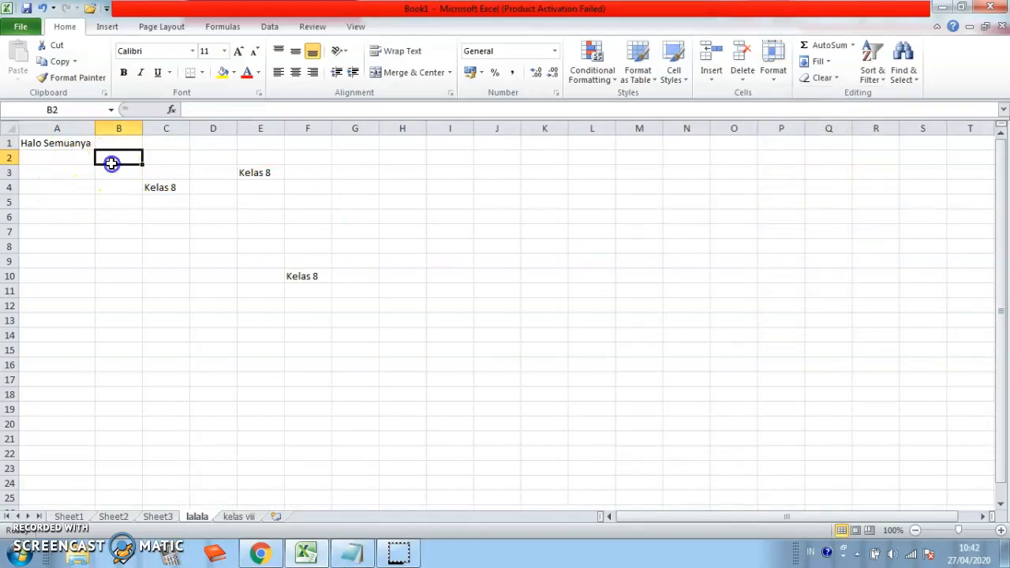
pyautogui.click(72, 171)
pyautogui.click(91, 141)
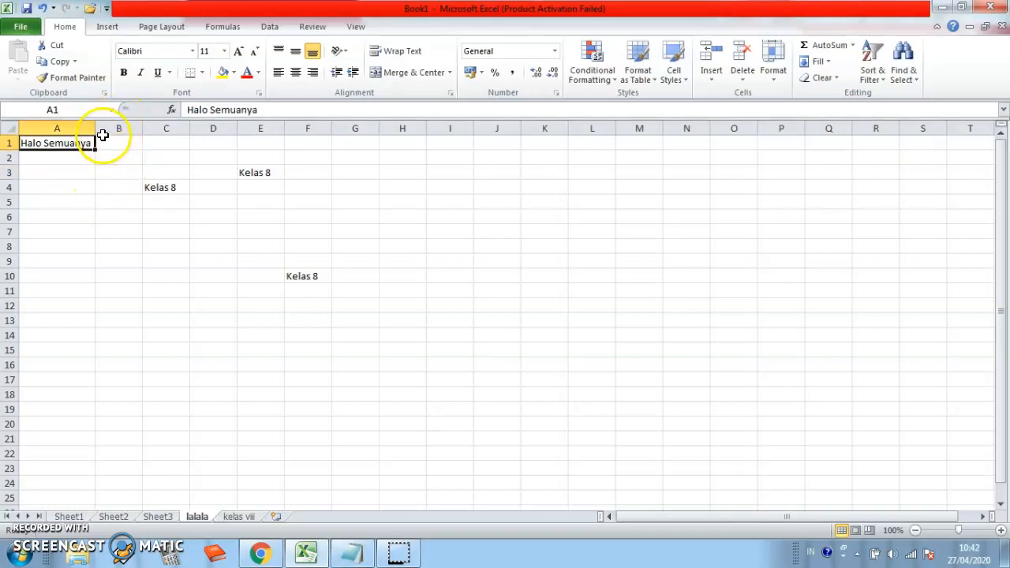
pyautogui.click(105, 175)
pyautogui.click(72, 146)
pyautogui.click(107, 174)
pyautogui.click(73, 146)
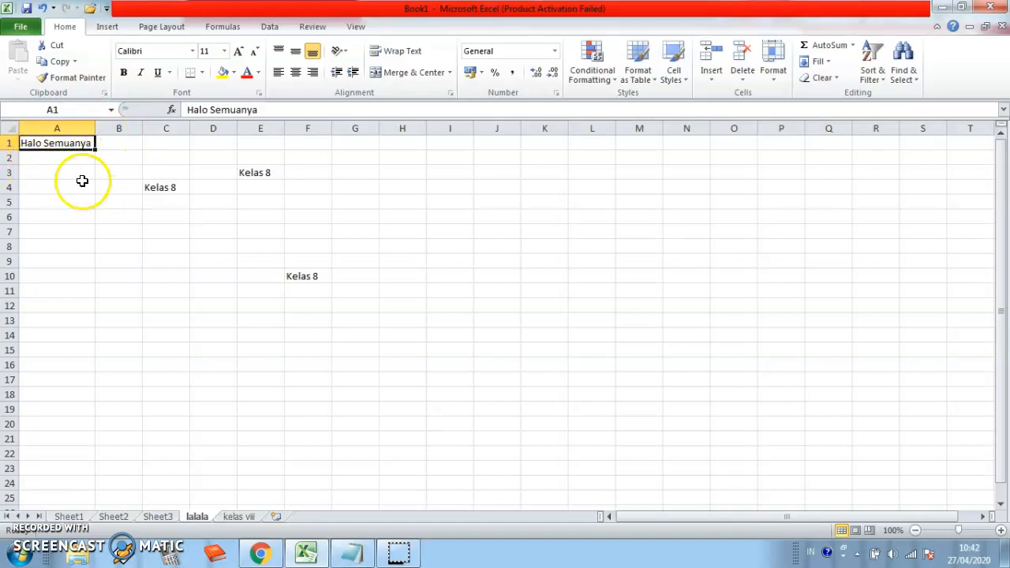
# - Widen column A slightly by hand by moving its boundary with column B
pyautogui.click(70, 173)
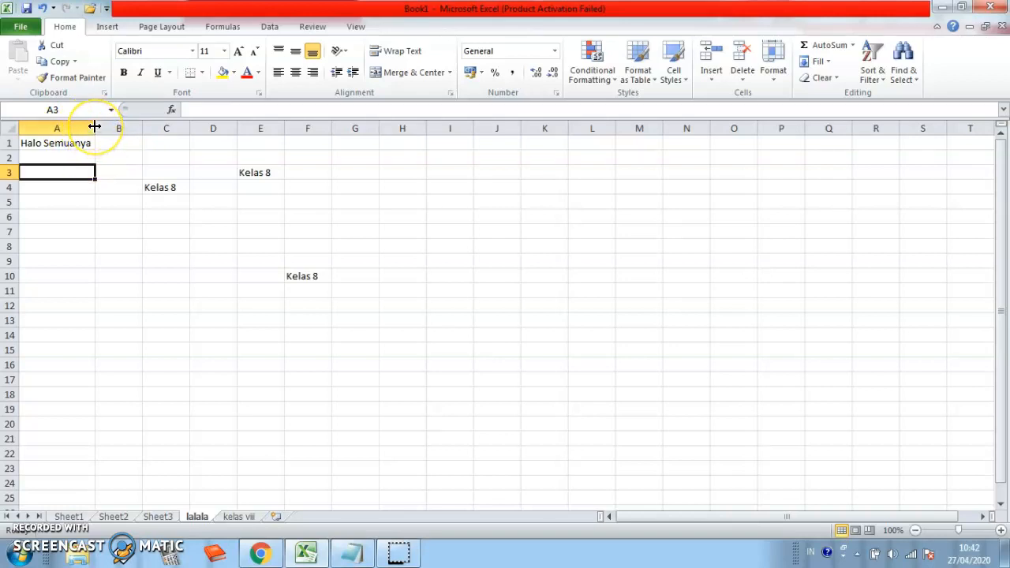
pyautogui.moveTo(94, 128)
pyautogui.mouseDown()
pyautogui.moveTo(111, 135)
pyautogui.moveTo(100, 144)
pyautogui.mouseUp()
pyautogui.click(146, 246)
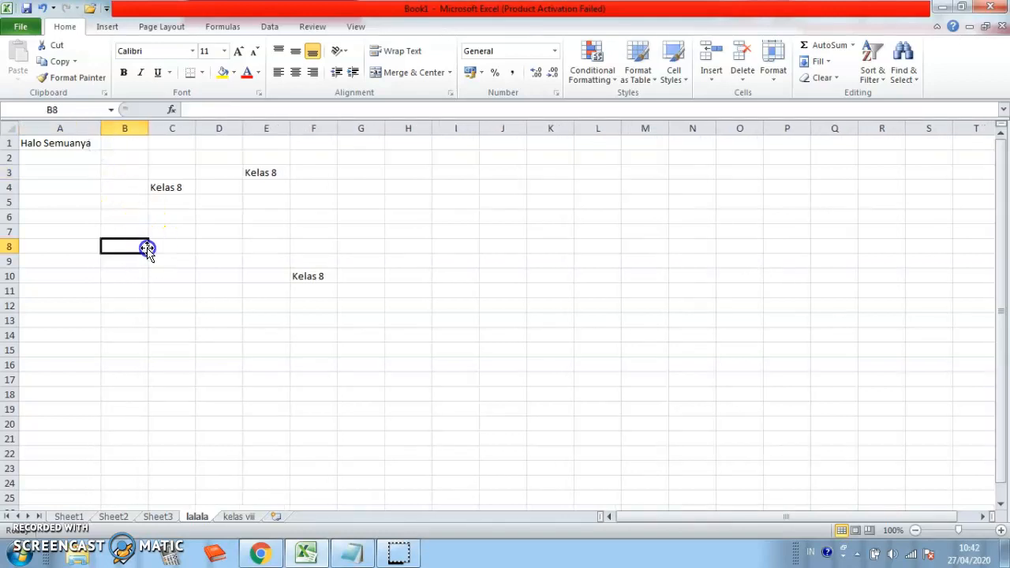
# - Set the height of row 1 to 20, and make the row taller by hand by moving its boundary with row 2
pyautogui.click(88, 146)
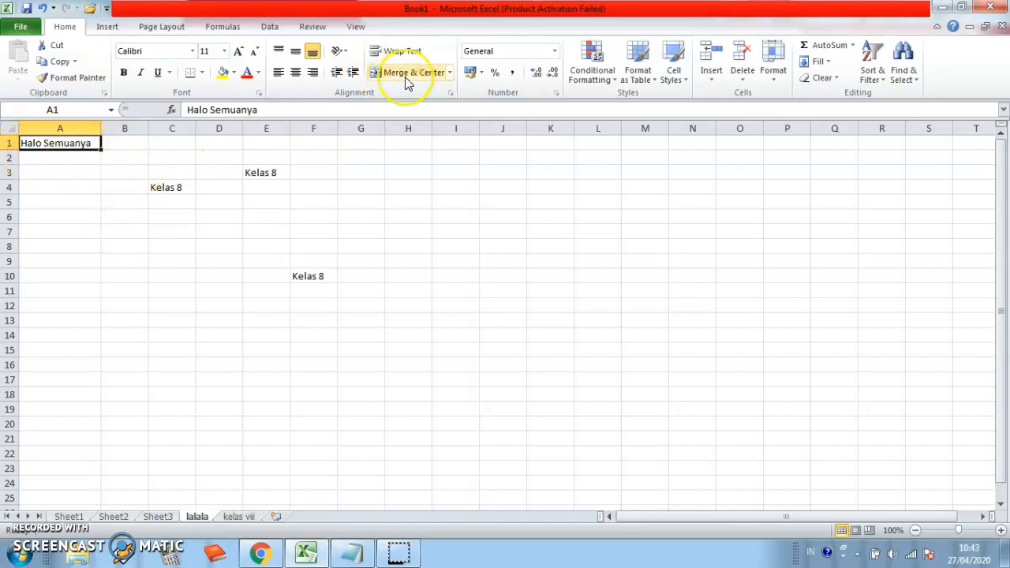
pyautogui.click(780, 78)
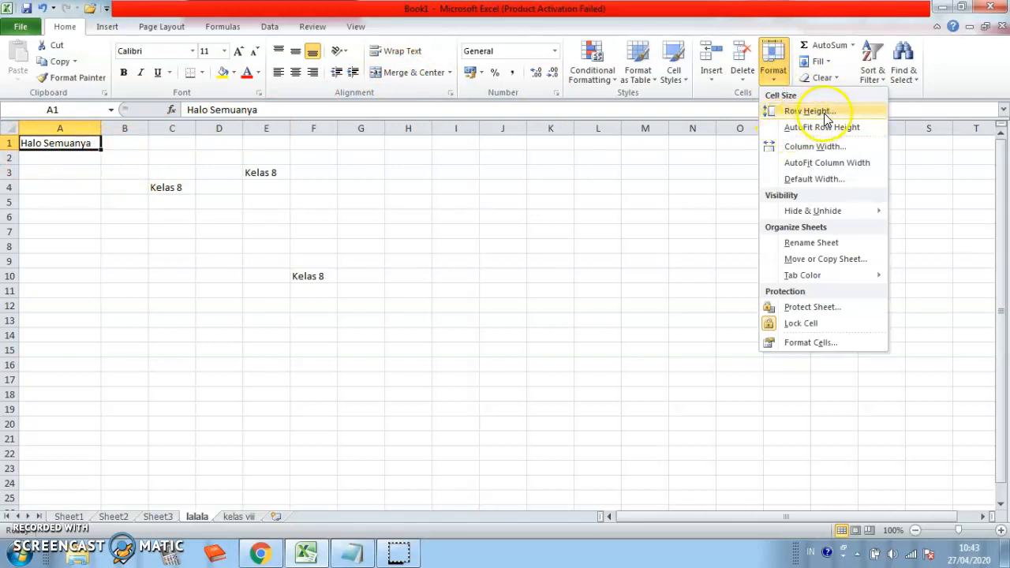
pyautogui.click(782, 76)
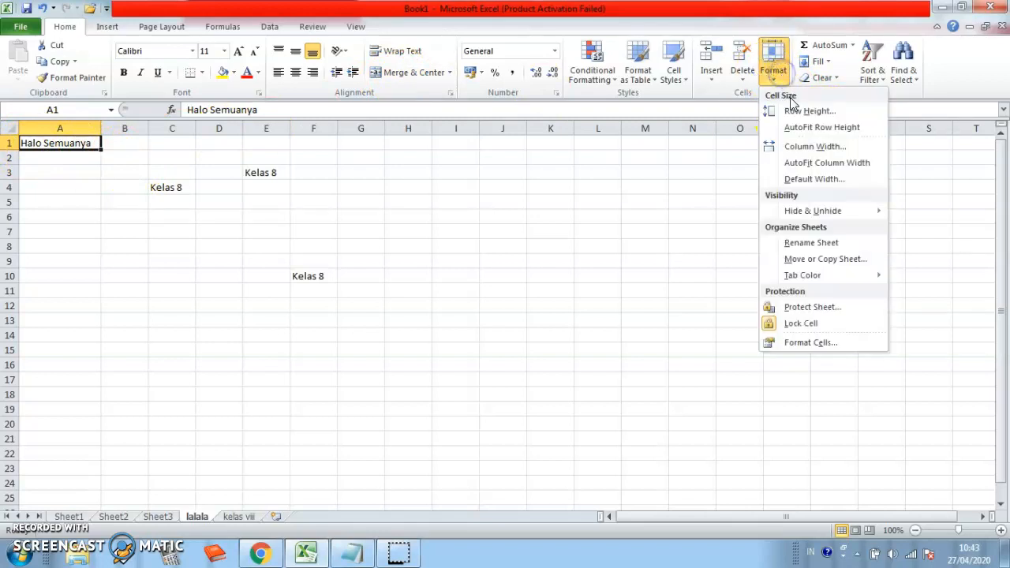
pyautogui.click(812, 111)
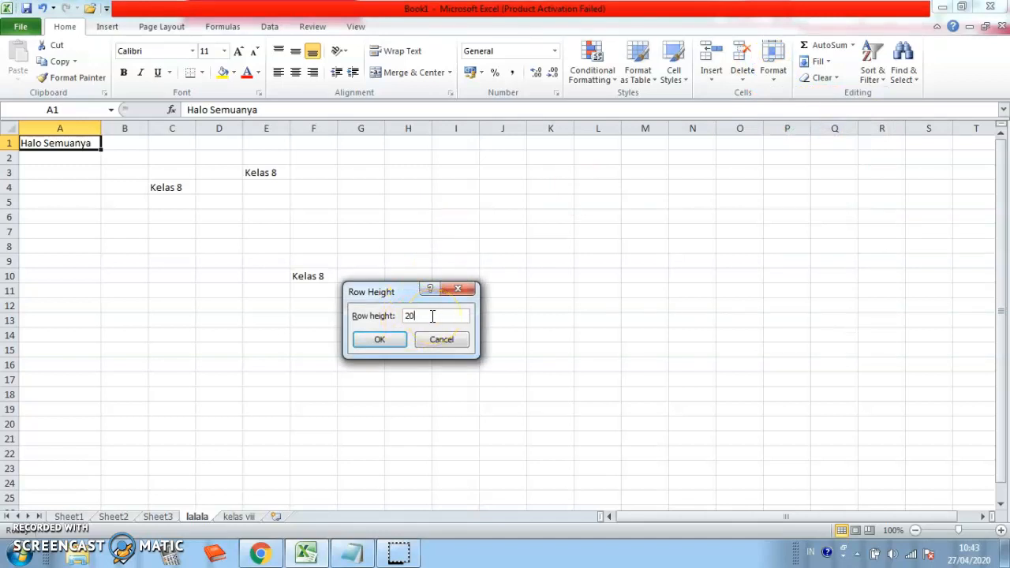
pyautogui.press('Return')
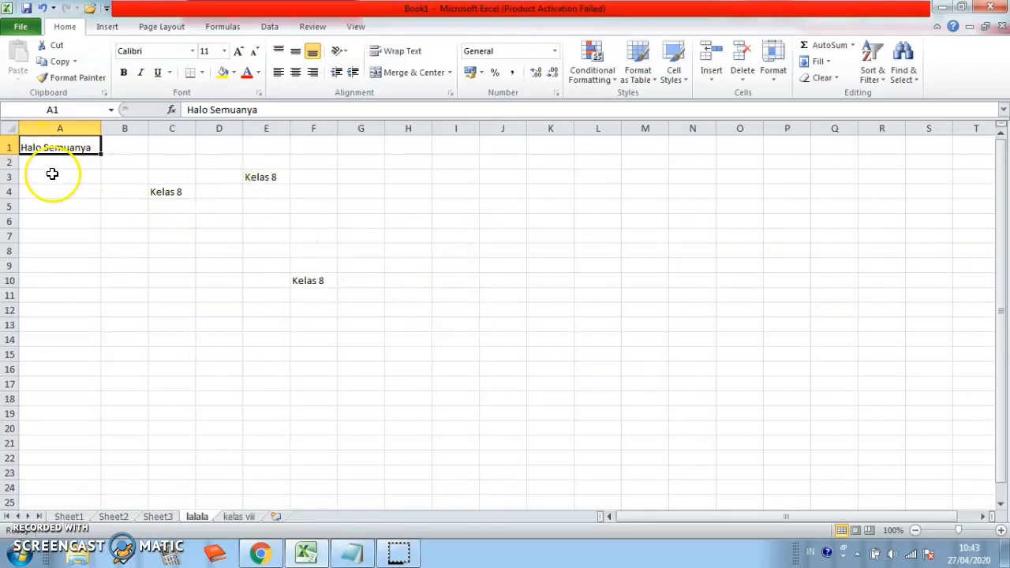
pyautogui.moveTo(10, 154); pyautogui.dragTo(14, 163)
pyautogui.click(215, 221)
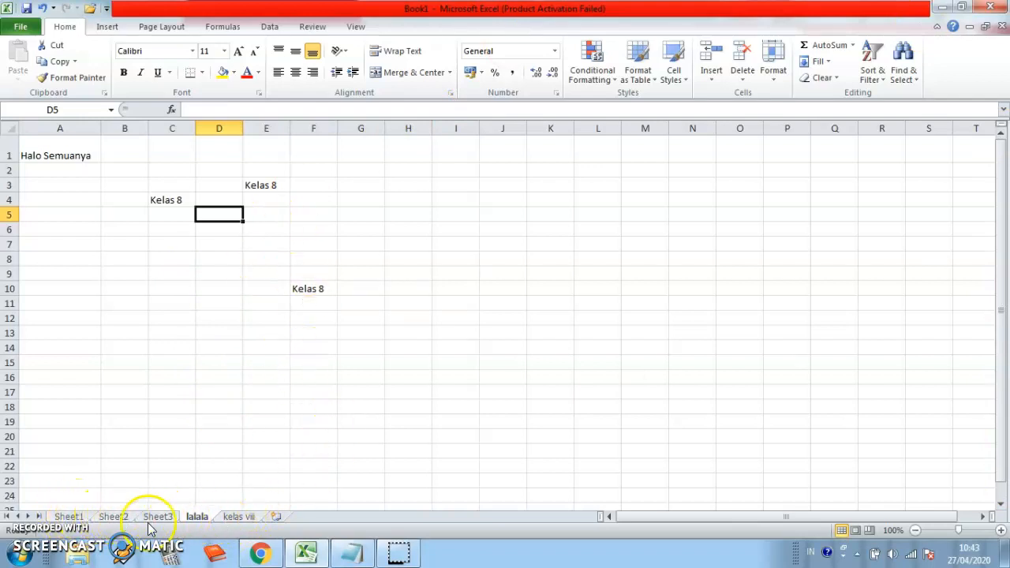
# - Insert a new worksheet after the kelas viii sheet and delete it again
pyautogui.click(239, 517)
pyautogui.click(197, 517)
pyautogui.click(238, 517)
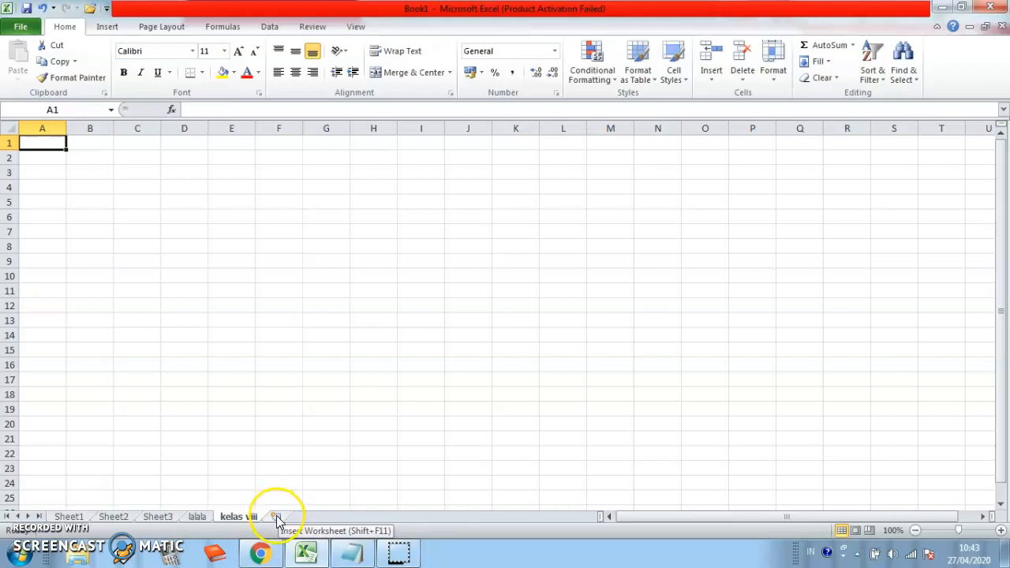
pyautogui.click(276, 518)
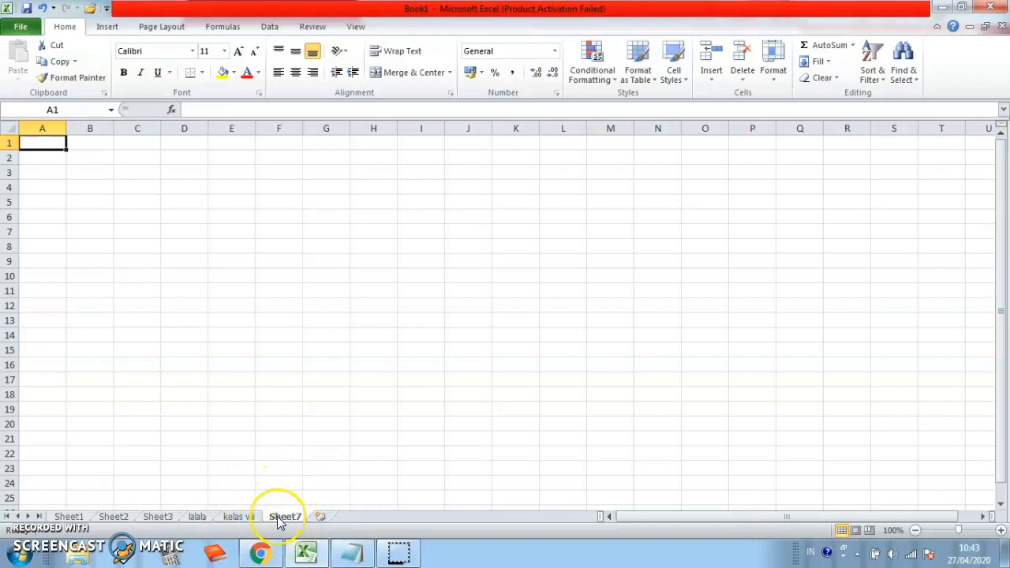
pyautogui.rightClick(277, 516)
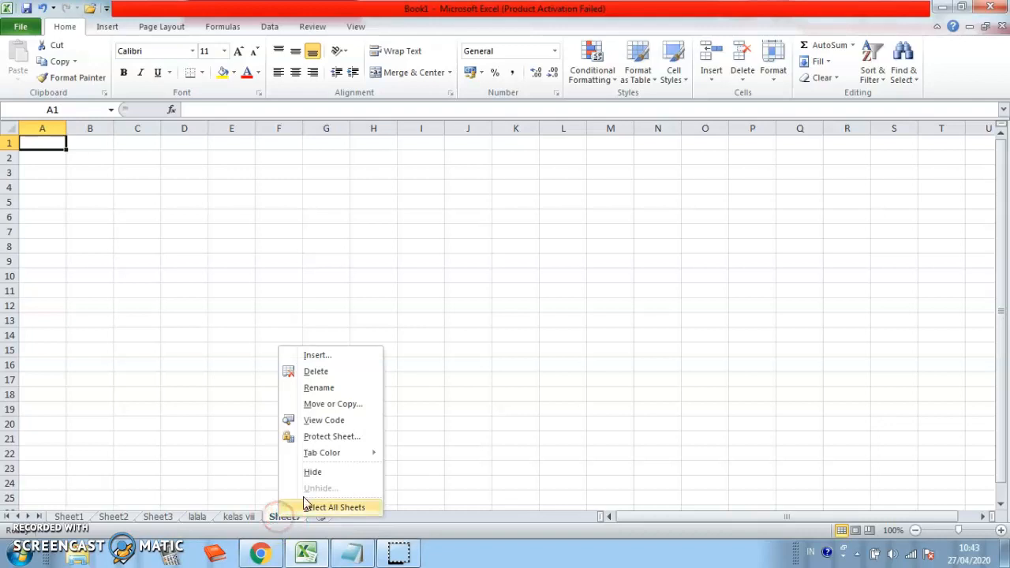
pyautogui.click(320, 370)
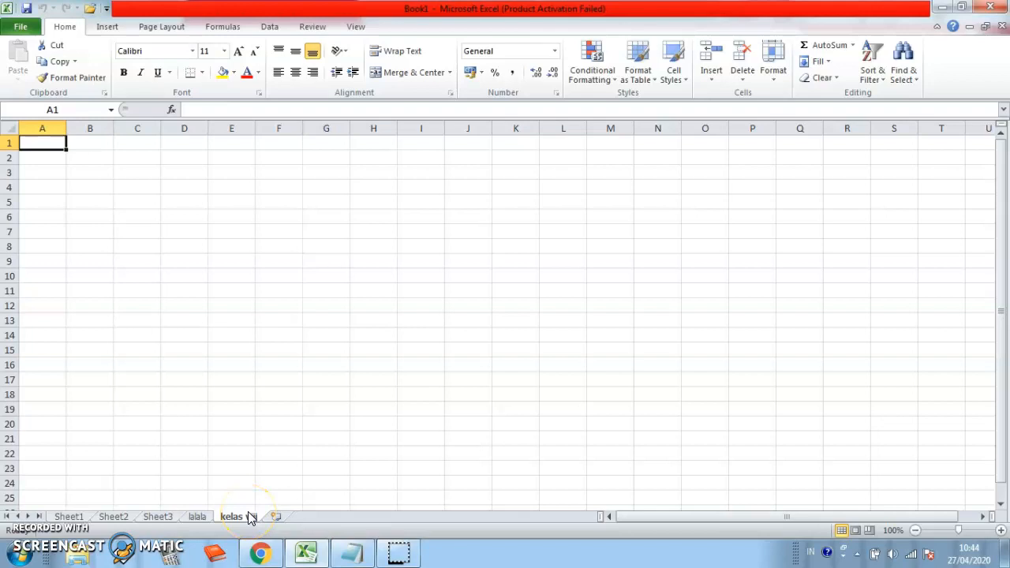
# - Rename the worksheet Sheet3 as "jfkfkf"
pyautogui.click(162, 516)
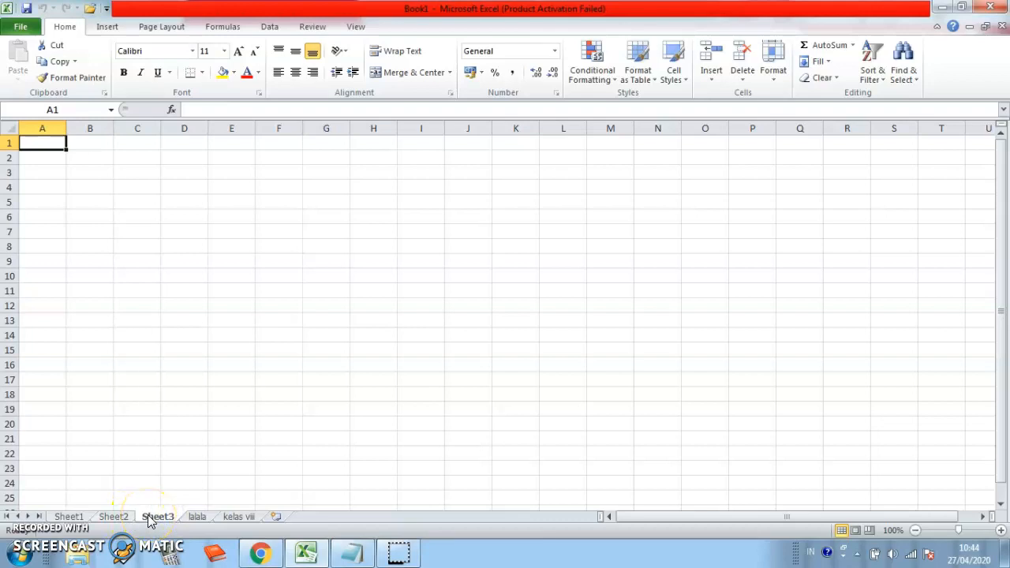
pyautogui.rightClick(148, 517)
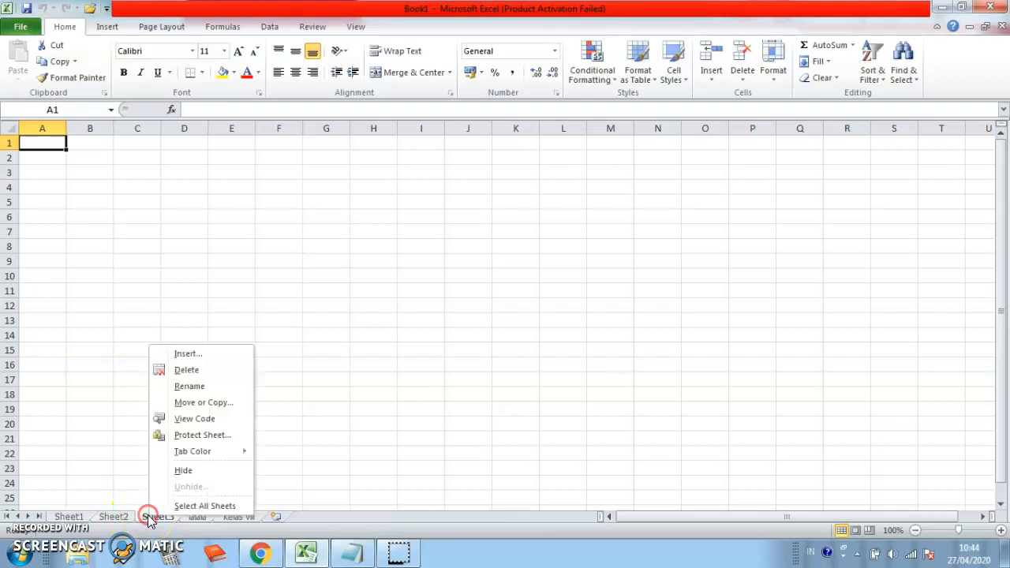
pyautogui.click(205, 390)
pyautogui.write('jfkfkfl')
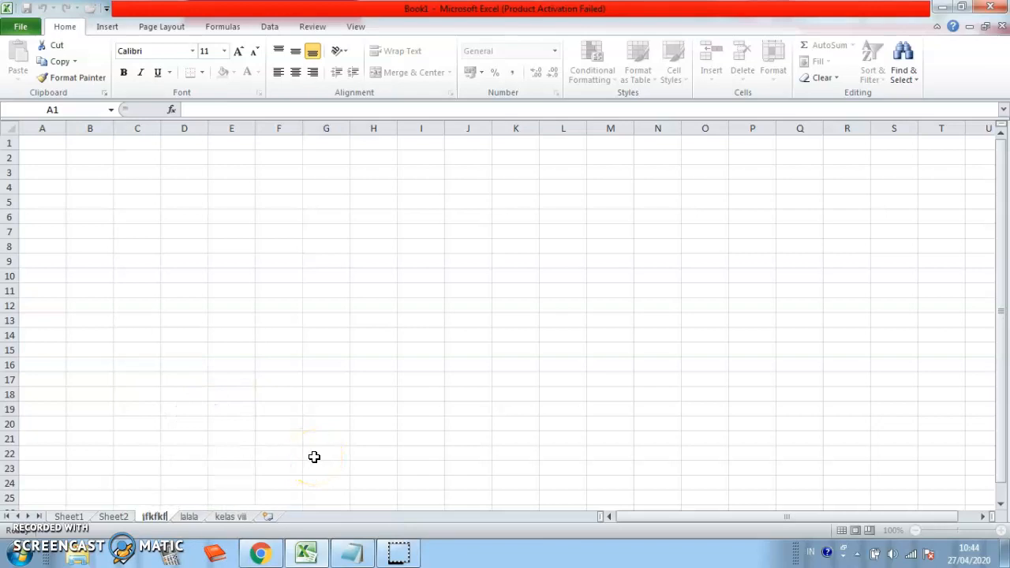
pyautogui.press('Return')
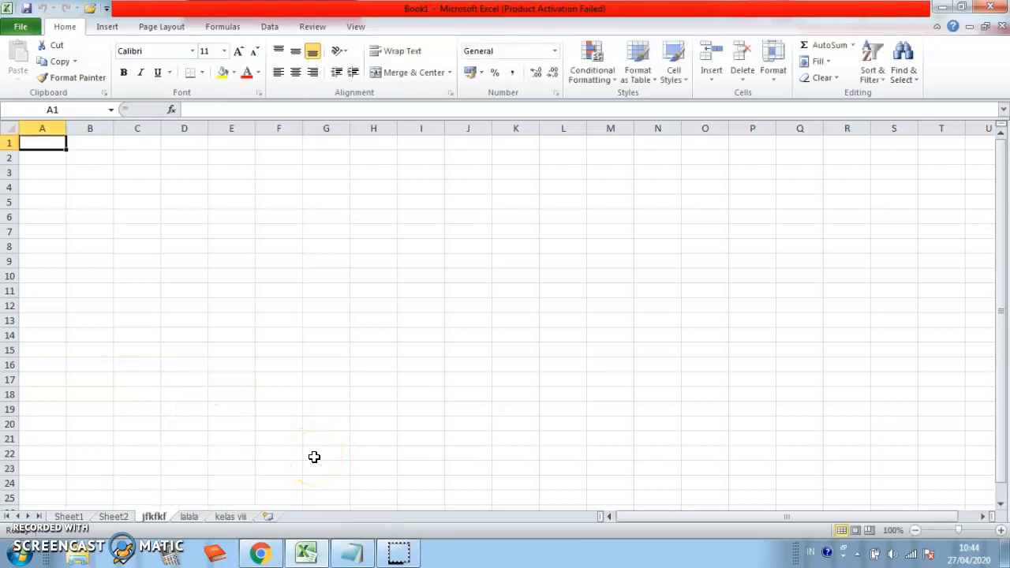
# - Rename the worksheet Sheet2 as "jslak"
pyautogui.click(127, 517)
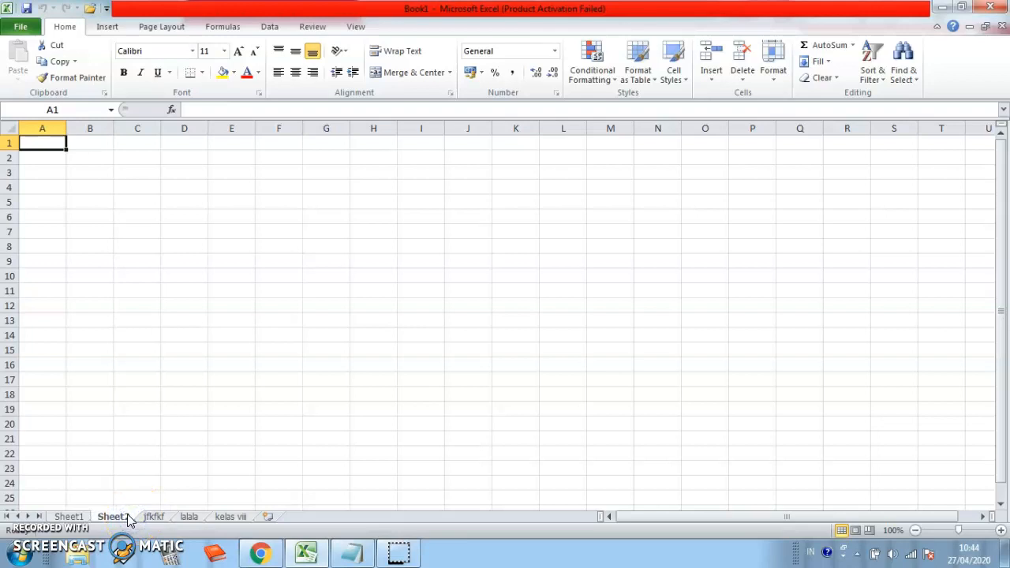
pyautogui.click(127, 519)
pyautogui.doubleClick(124, 519)
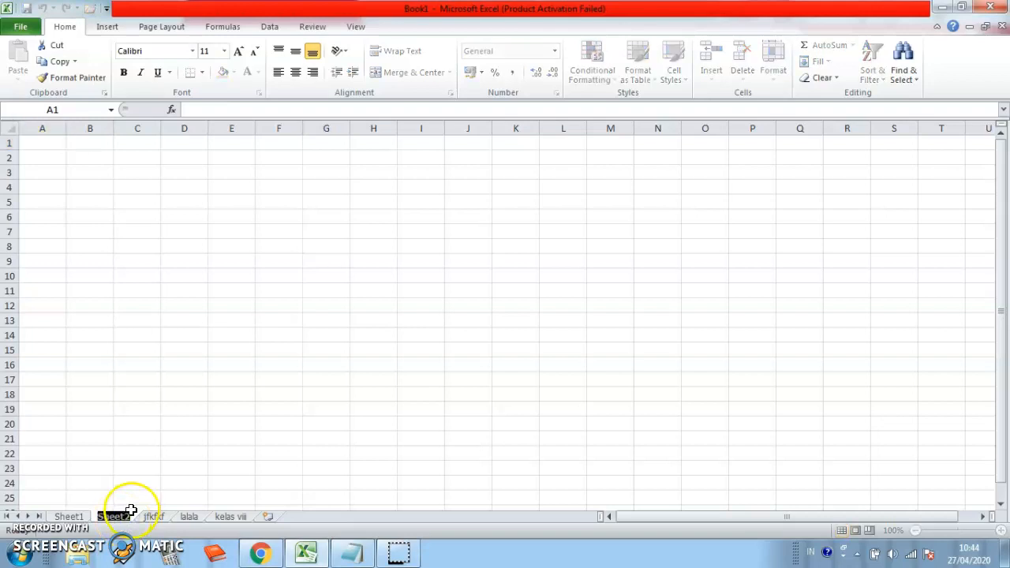
pyautogui.press('BackSpace')
pyautogui.write('jslak')
pyautogui.press('Return')
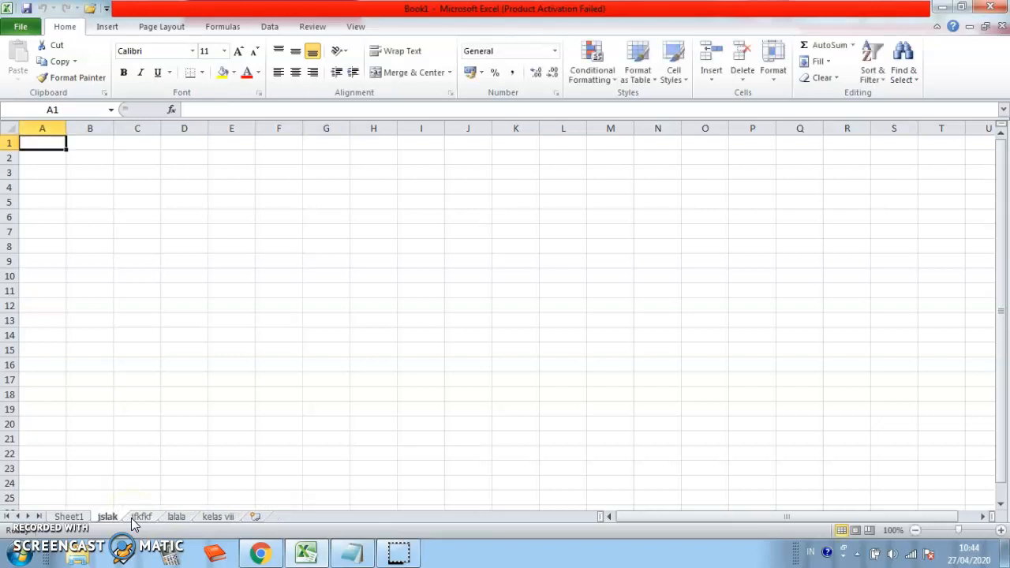
pyautogui.click(175, 163)
pyautogui.click(262, 175)
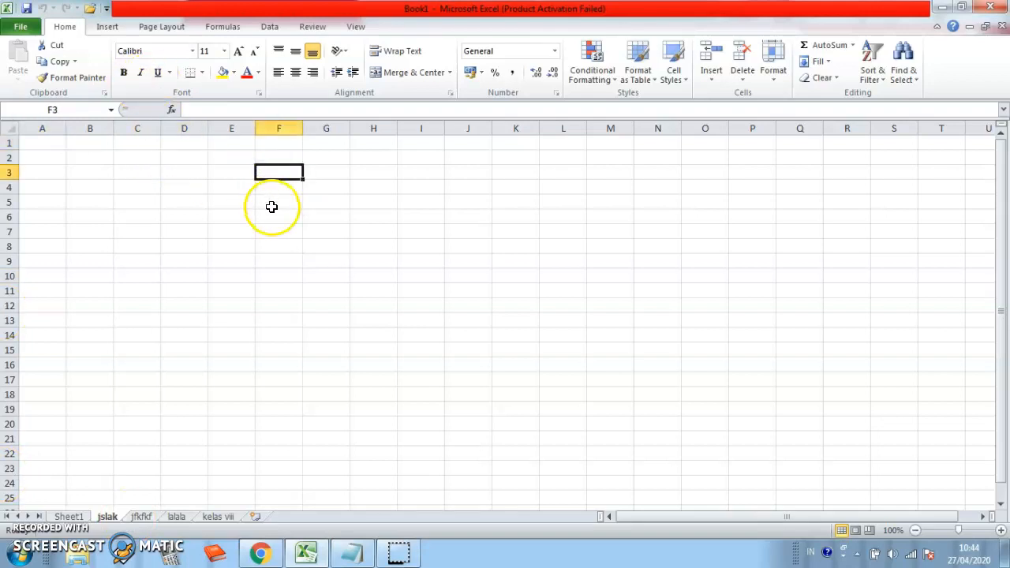
pyautogui.click(226, 244)
# - Merge cells C4 to F4 on the jslak sheet using the Merge cells text control option in Format Cells
pyautogui.click(130, 185)
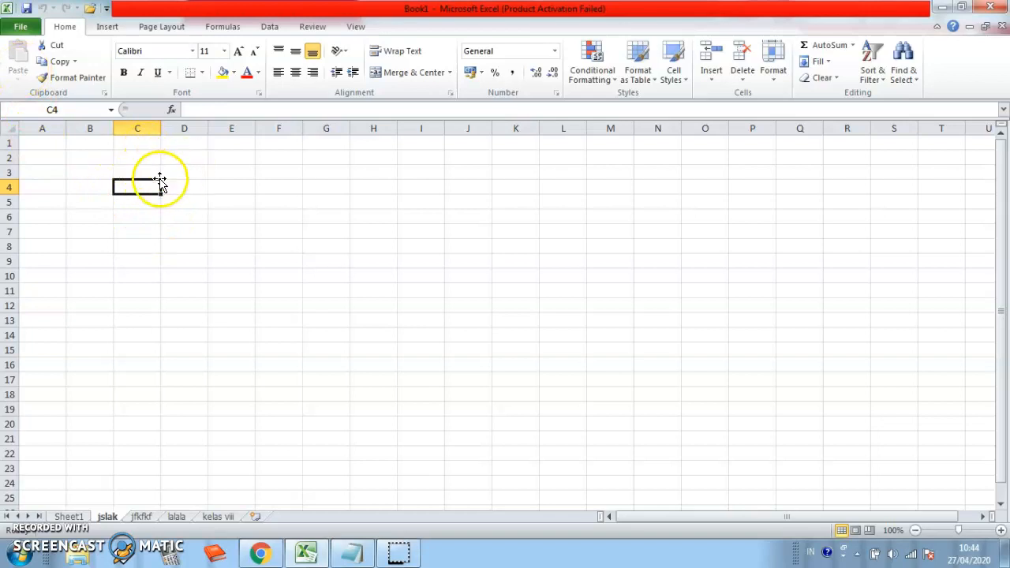
pyautogui.moveTo(149, 187); pyautogui.dragTo(275, 193)
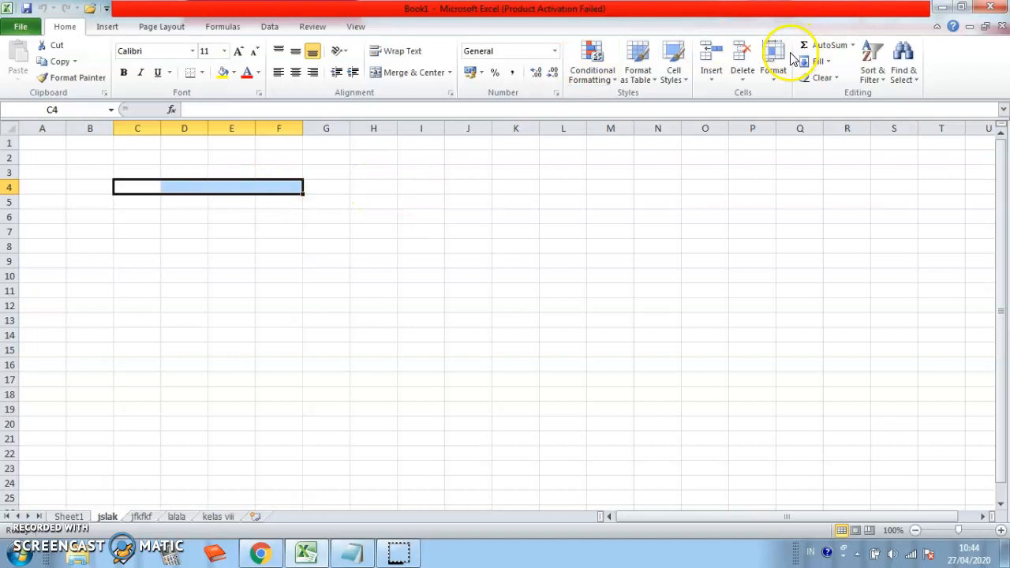
pyautogui.click(775, 71)
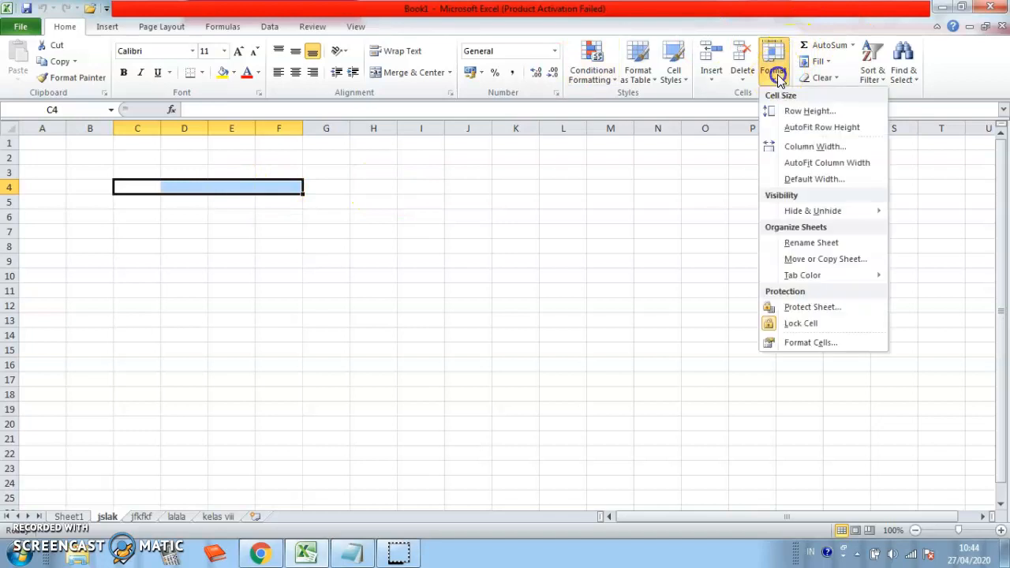
pyautogui.click(841, 341)
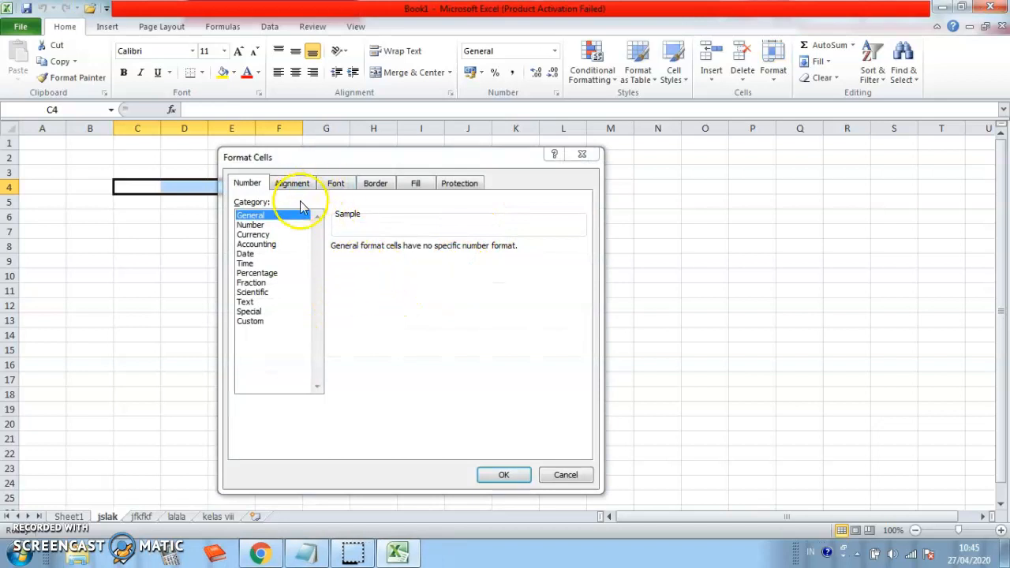
pyautogui.click(292, 184)
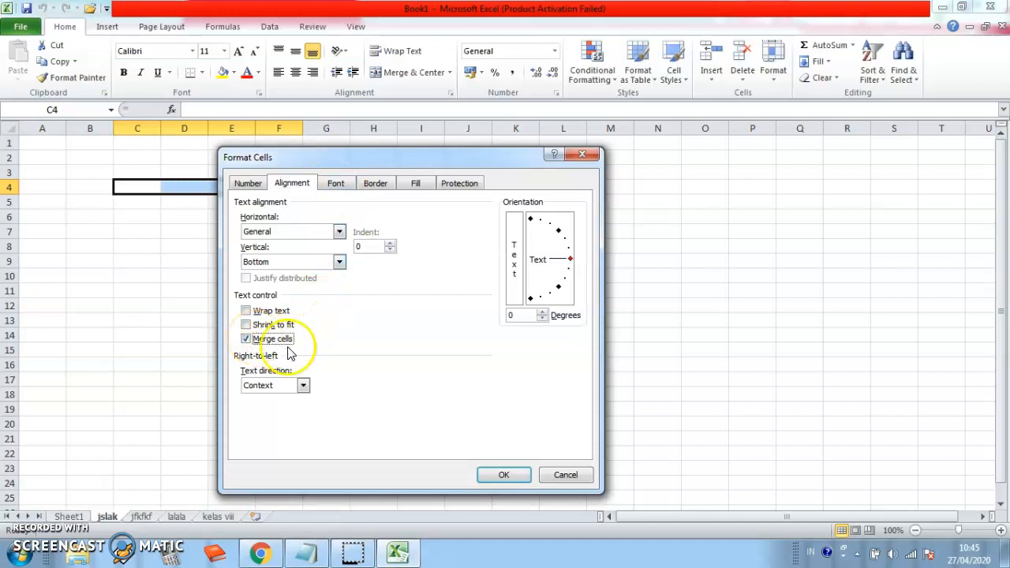
pyautogui.click(483, 475)
pyautogui.click(421, 260)
# - Enter the text "kkkkkk" in the merged cell C4:F4
pyautogui.click(154, 186)
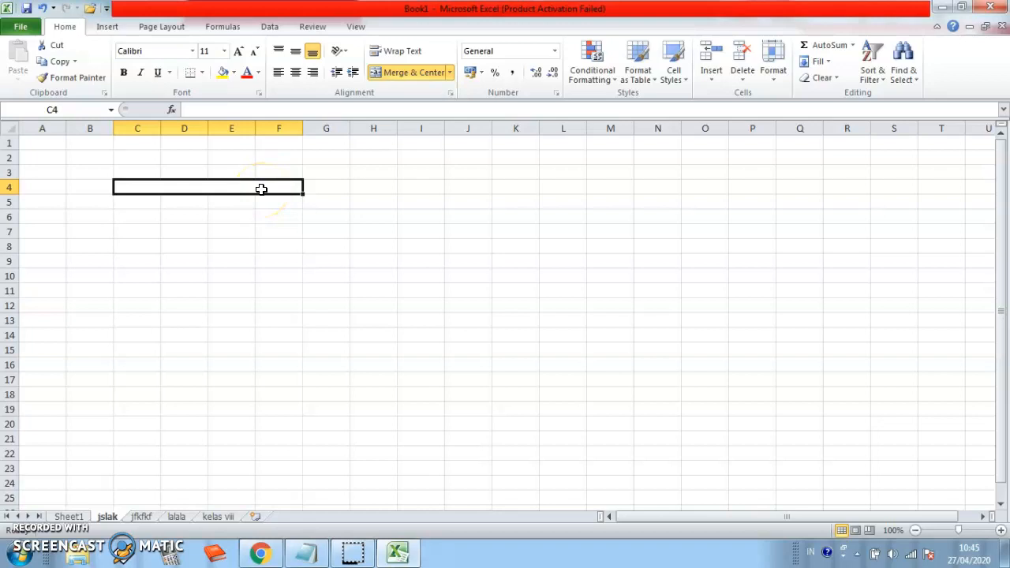
pyautogui.write('kkkkkk')
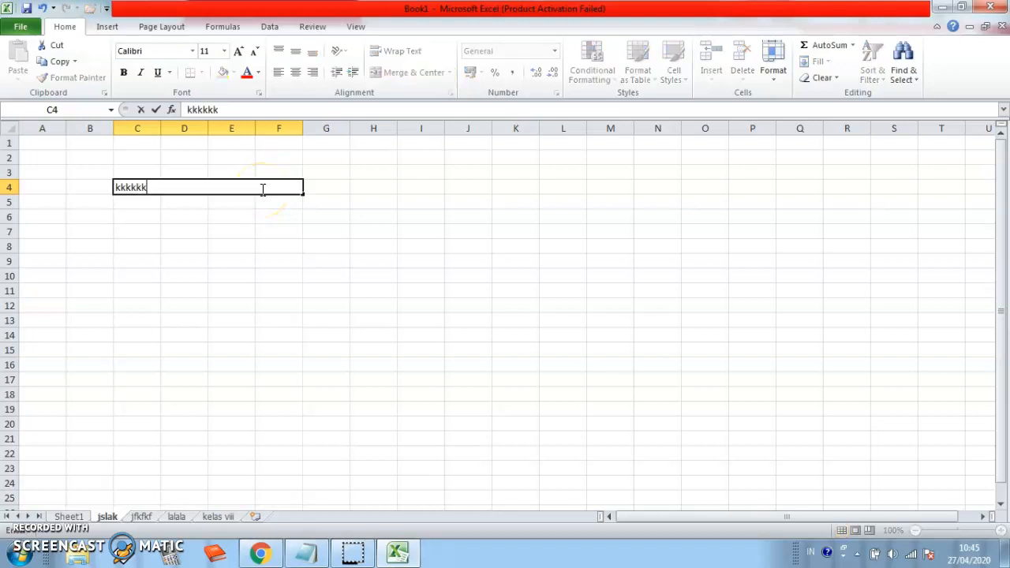
pyautogui.press('Return')
pyautogui.click(260, 242)
pyautogui.click(455, 203)
pyautogui.click(330, 262)
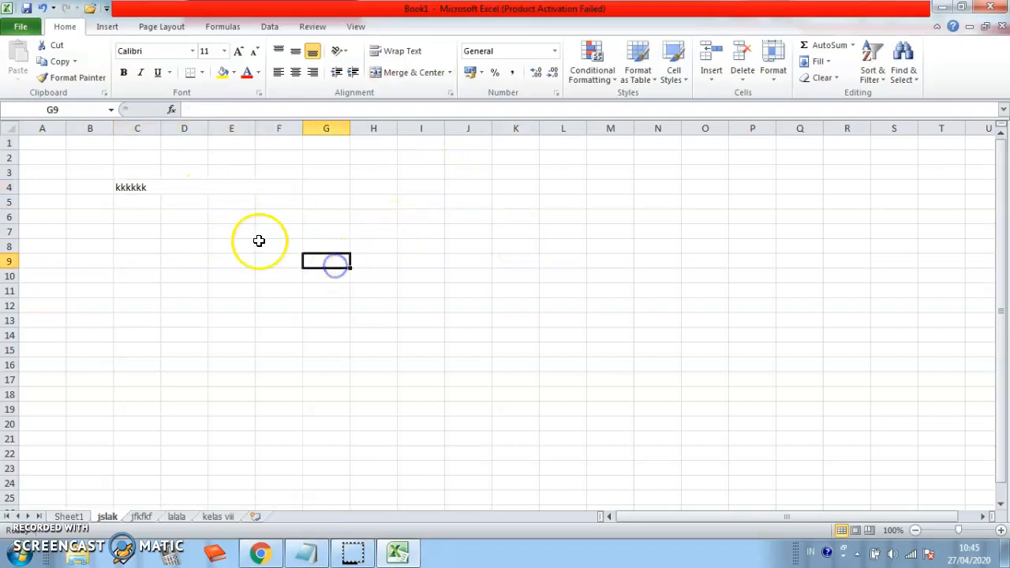
# - Merge and center the range D7:H9, and enter the text "kkkkkk" in the merged cell
pyautogui.moveTo(195, 235); pyautogui.dragTo(385, 257)
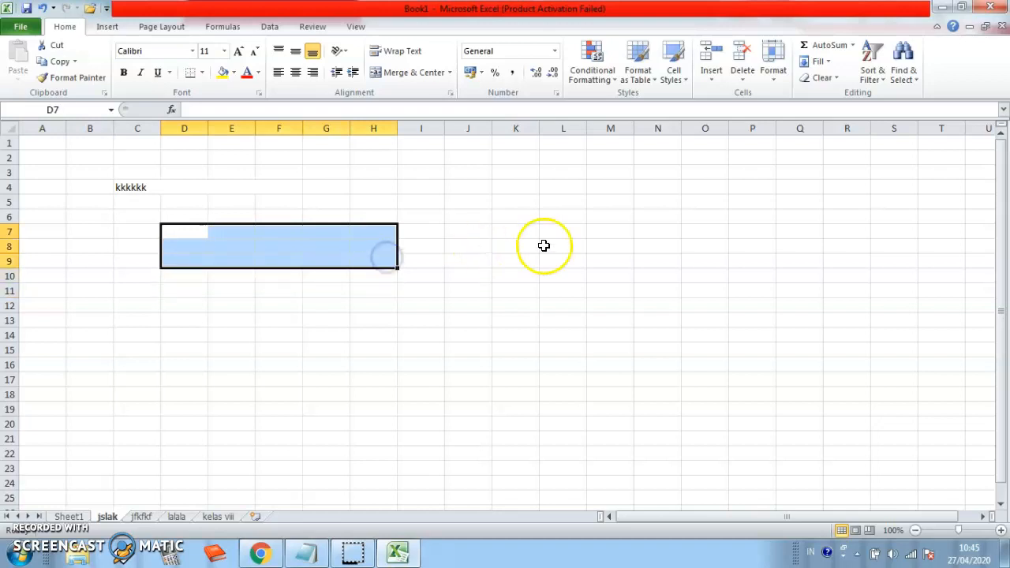
pyautogui.click(406, 72)
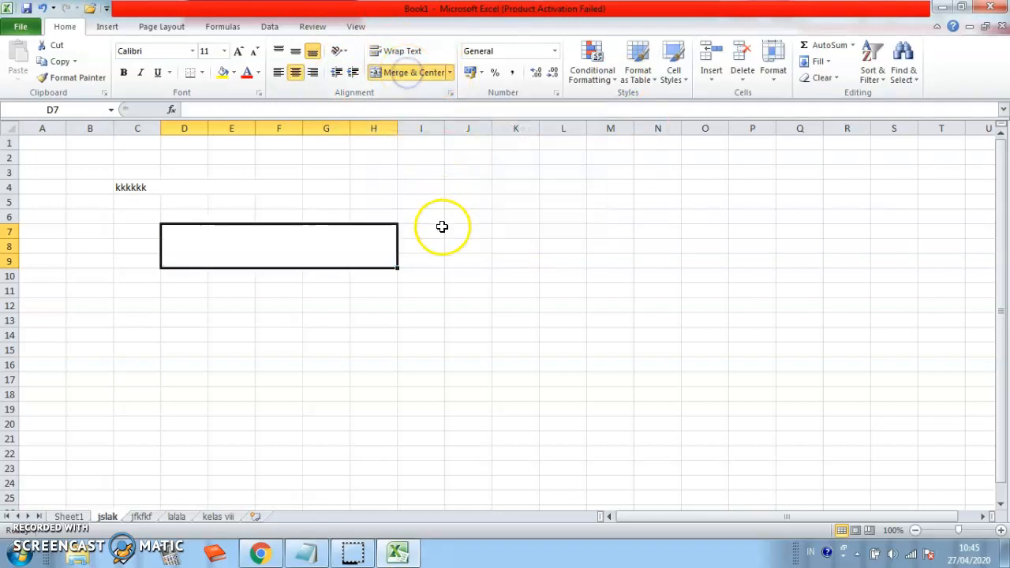
pyautogui.write('kkkkkk')
pyautogui.press('Return')
pyautogui.click(336, 239)
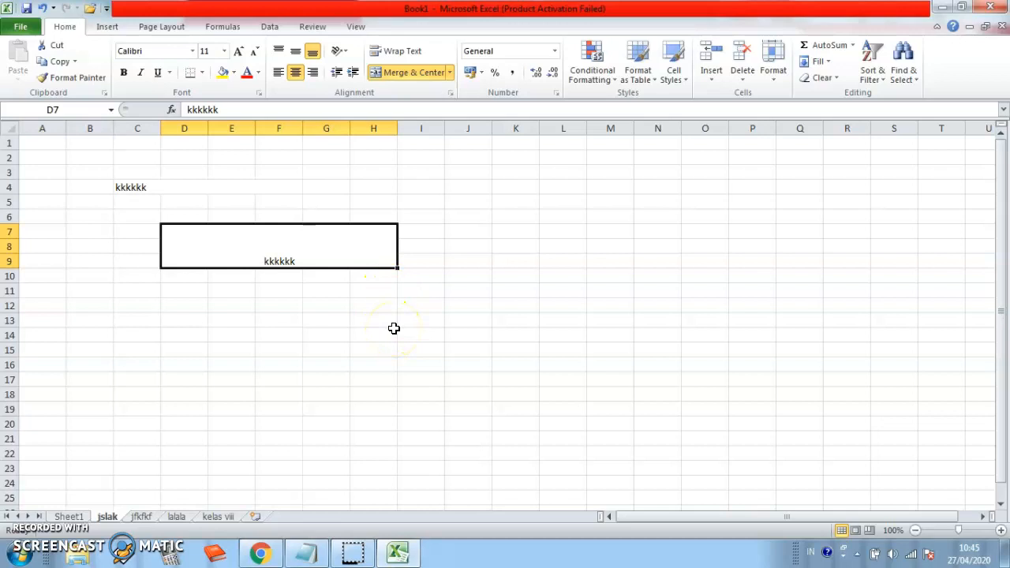
# - Choose Center for both the horizontal and vertical text alignment of the merged cell C4:F4 in Format Cells
pyautogui.click(203, 187)
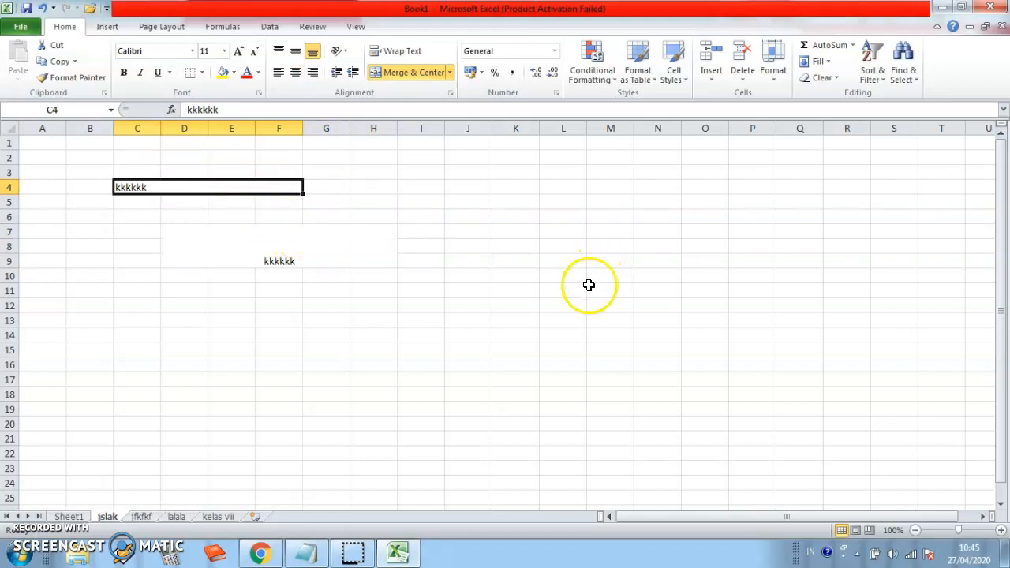
pyautogui.click(773, 69)
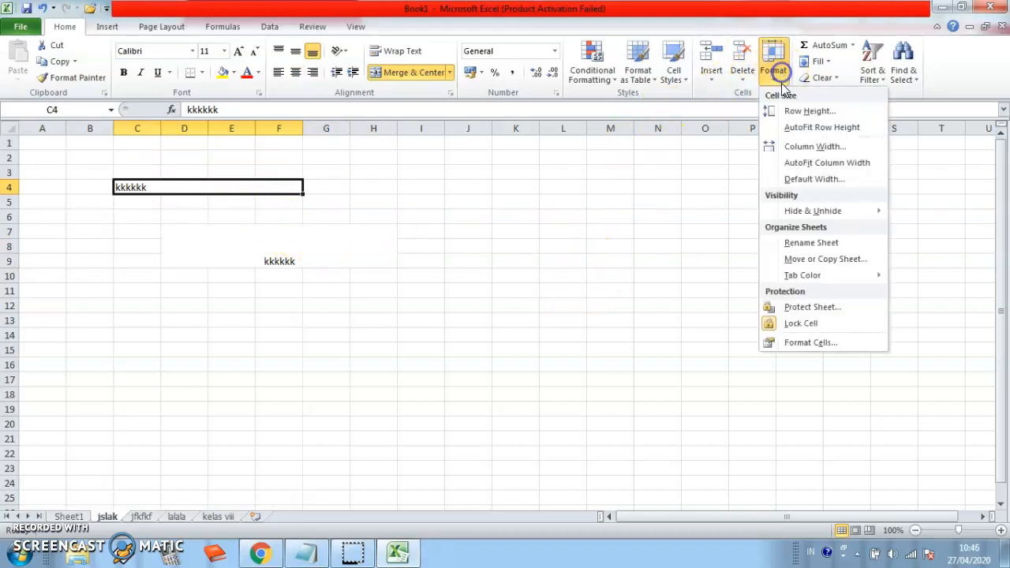
pyautogui.click(772, 351)
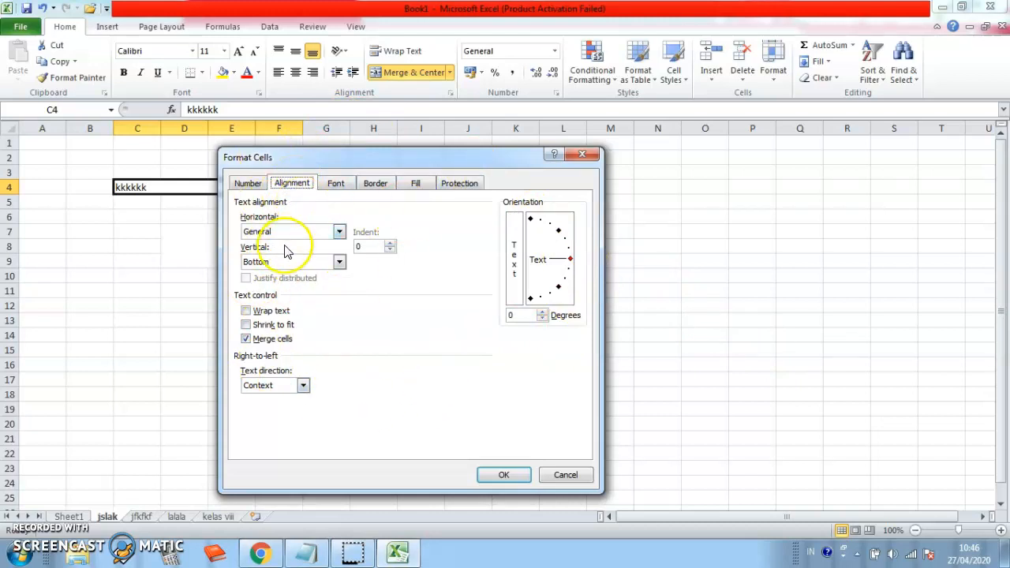
pyautogui.click(339, 233)
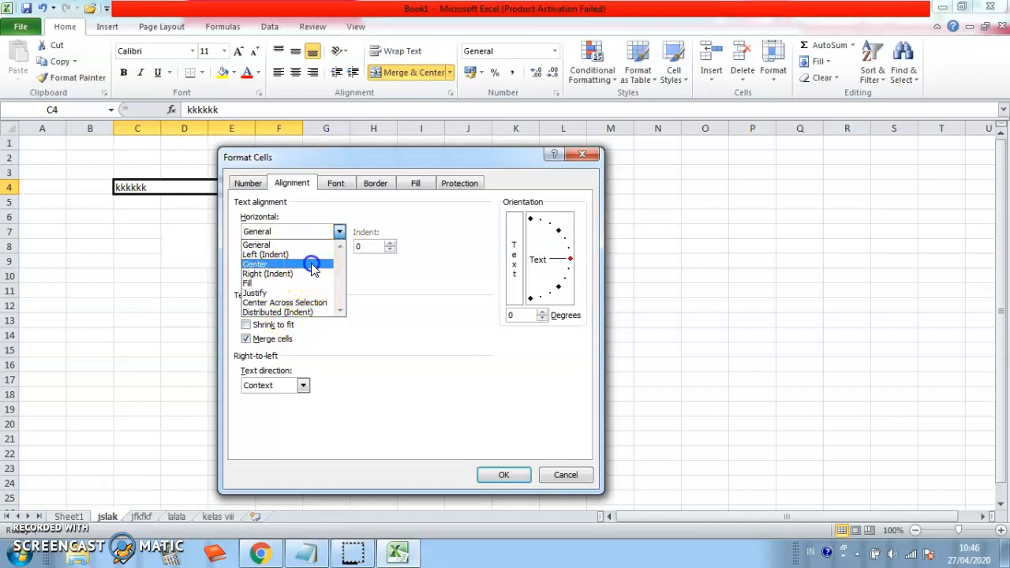
pyautogui.click(313, 265)
pyautogui.click(339, 263)
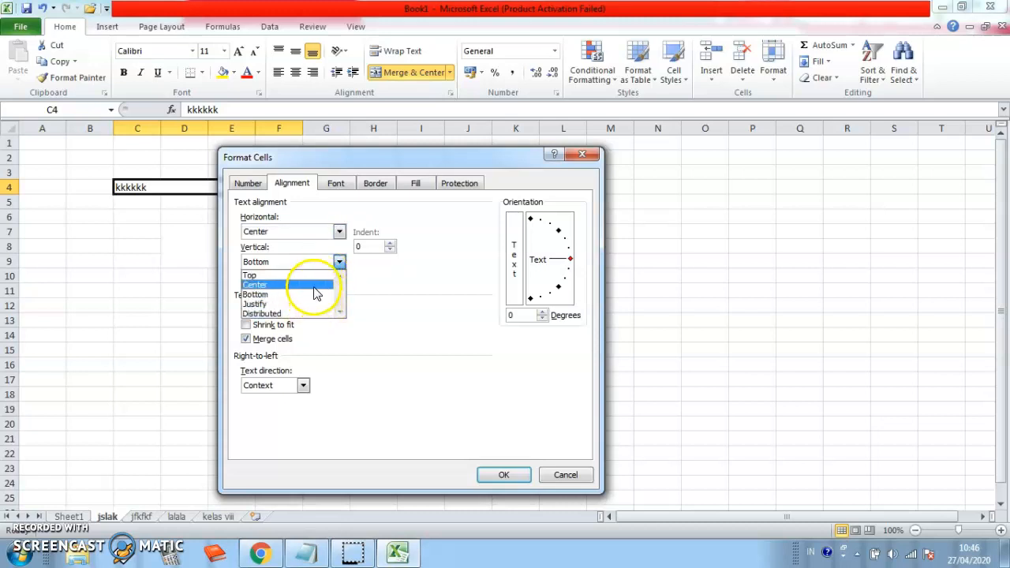
pyautogui.click(315, 287)
# - Tilt the text in merged cell C4:F4 upward with the cell orientation setting, and make row 4 taller to fit it
pyautogui.click(570, 260)
pyautogui.moveTo(571, 263); pyautogui.dragTo(577, 234)
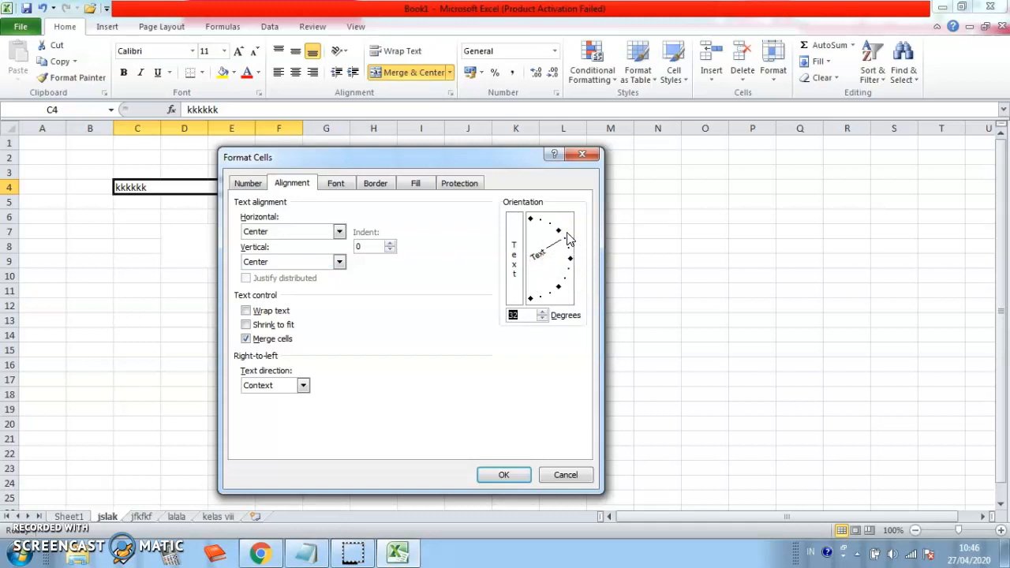
pyautogui.click(514, 315)
pyautogui.click(504, 474)
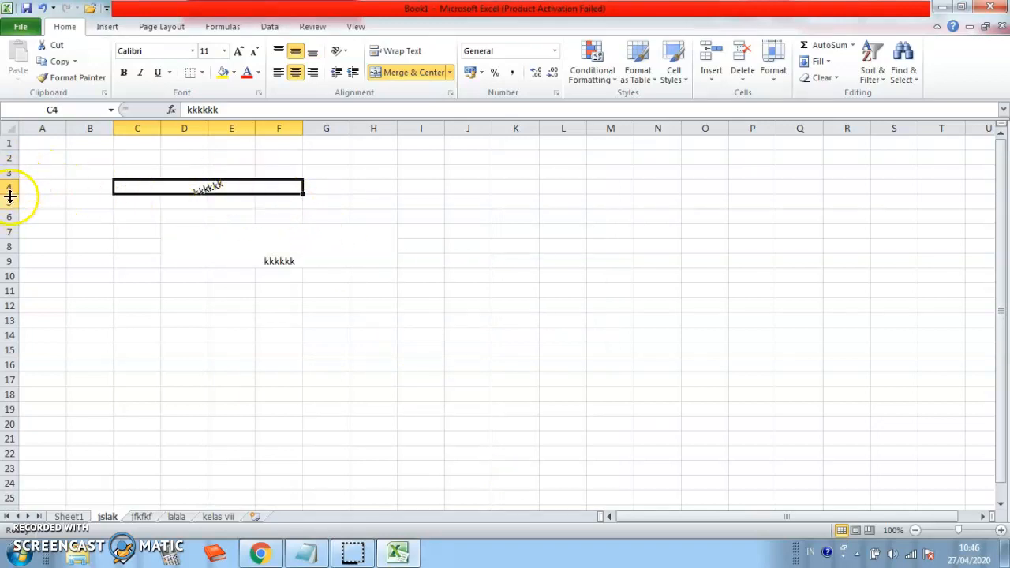
pyautogui.moveTo(13, 192); pyautogui.dragTo(8, 216)
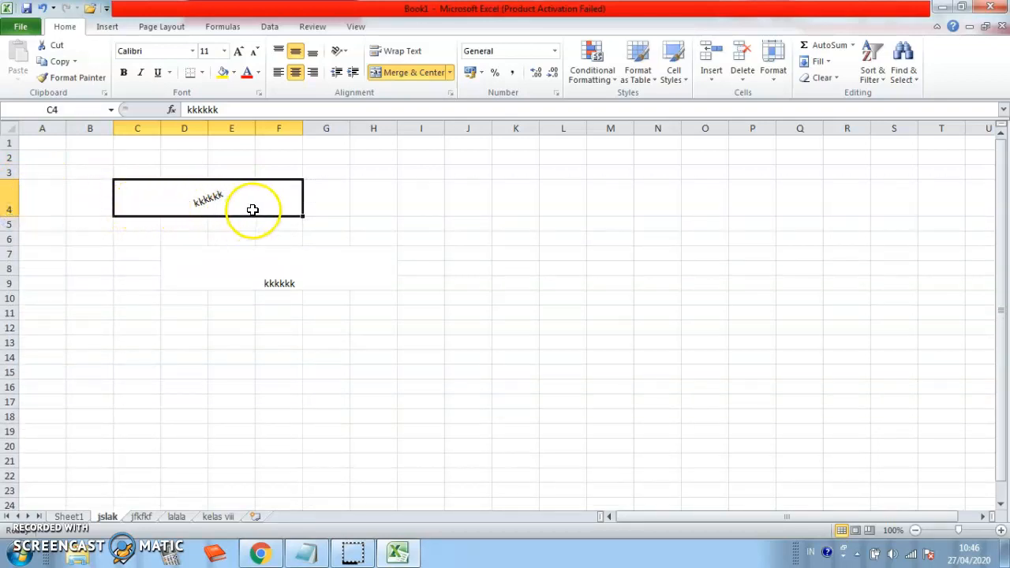
# - Try the vertical and horizontal alignments on merged cell D7:H9, finishing with Center and Middle Align
pyautogui.click(303, 270)
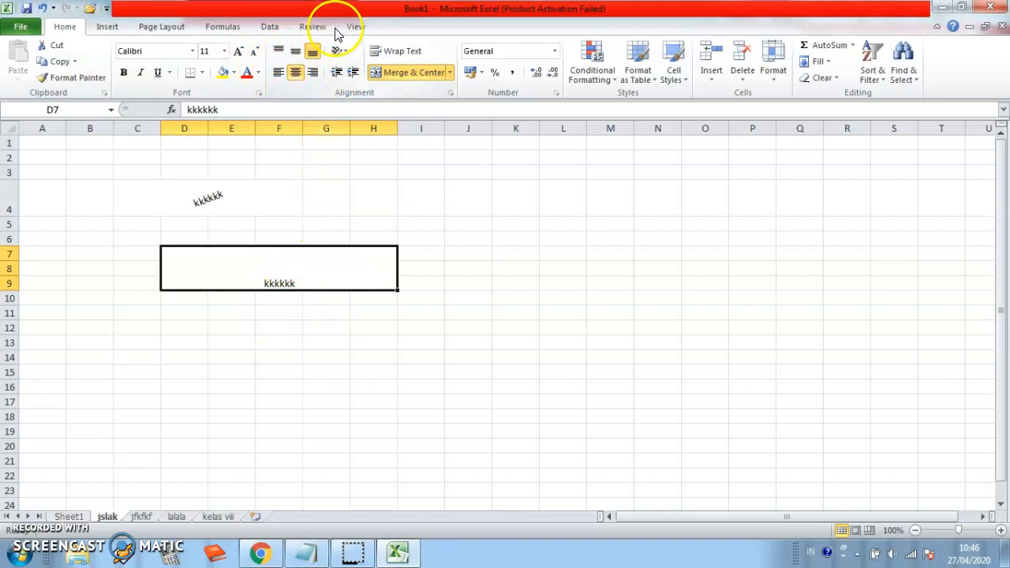
pyautogui.click(277, 54)
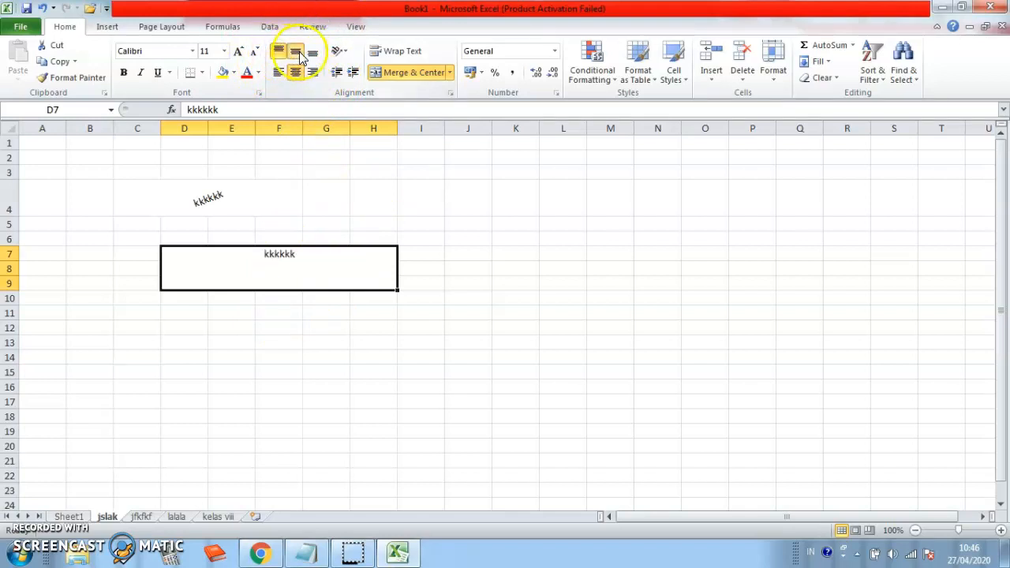
pyautogui.click(297, 52)
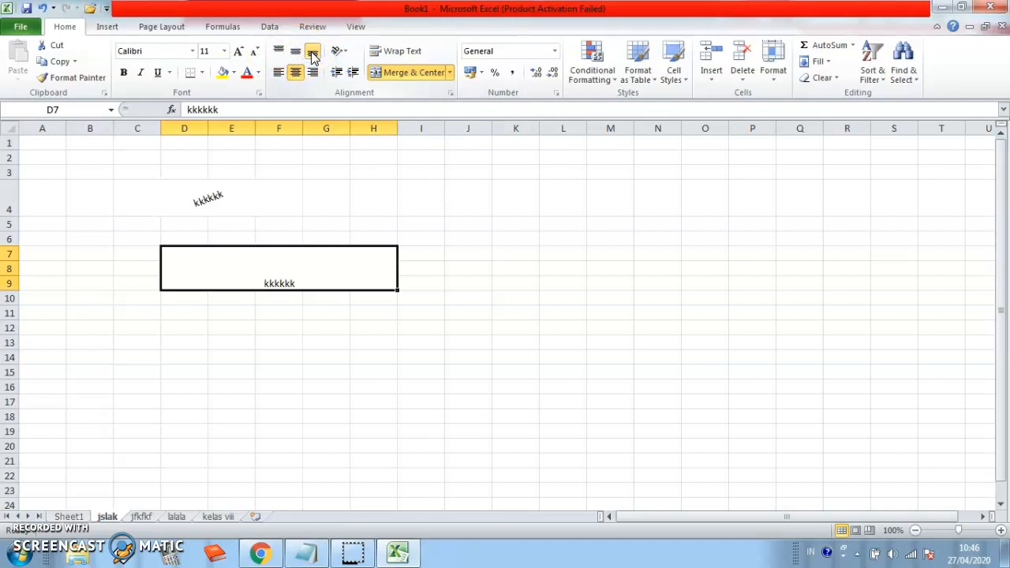
pyautogui.click(279, 76)
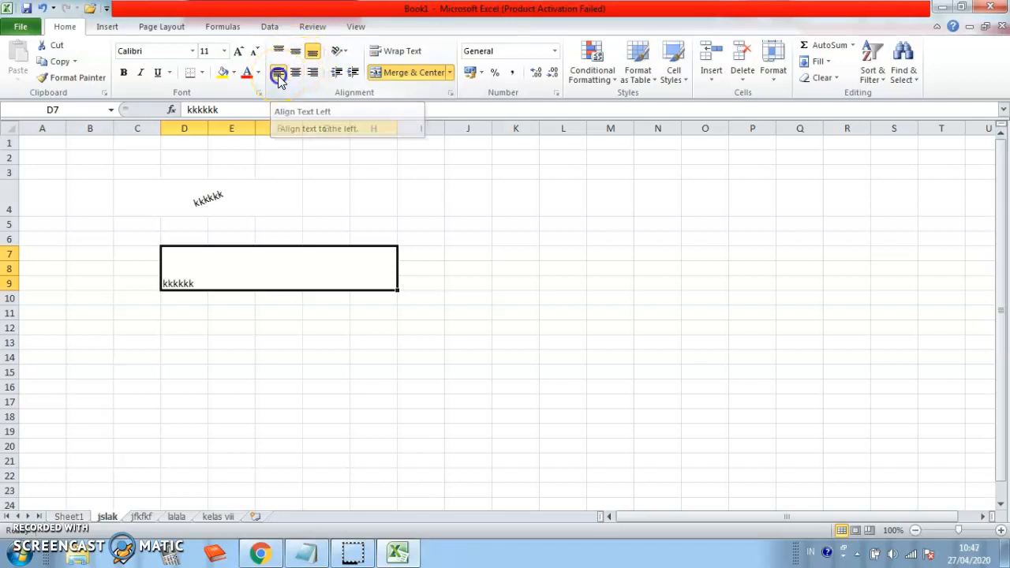
pyautogui.click(312, 76)
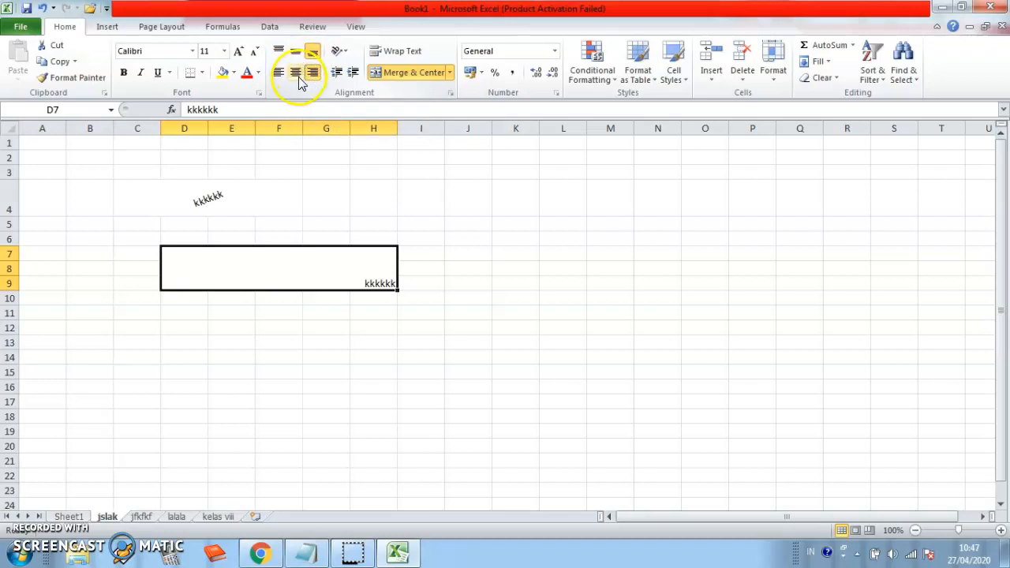
pyautogui.click(297, 76)
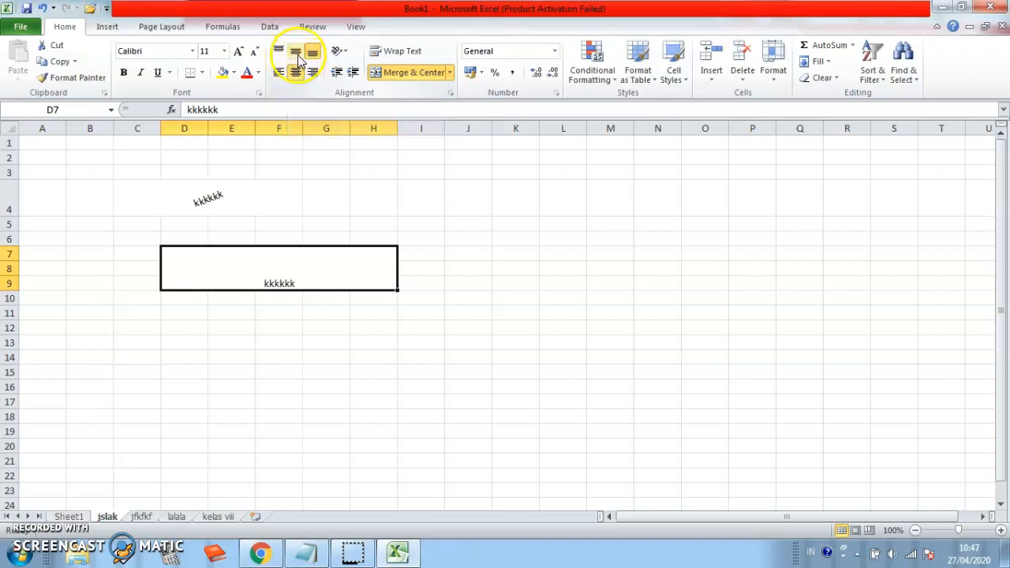
pyautogui.click(297, 54)
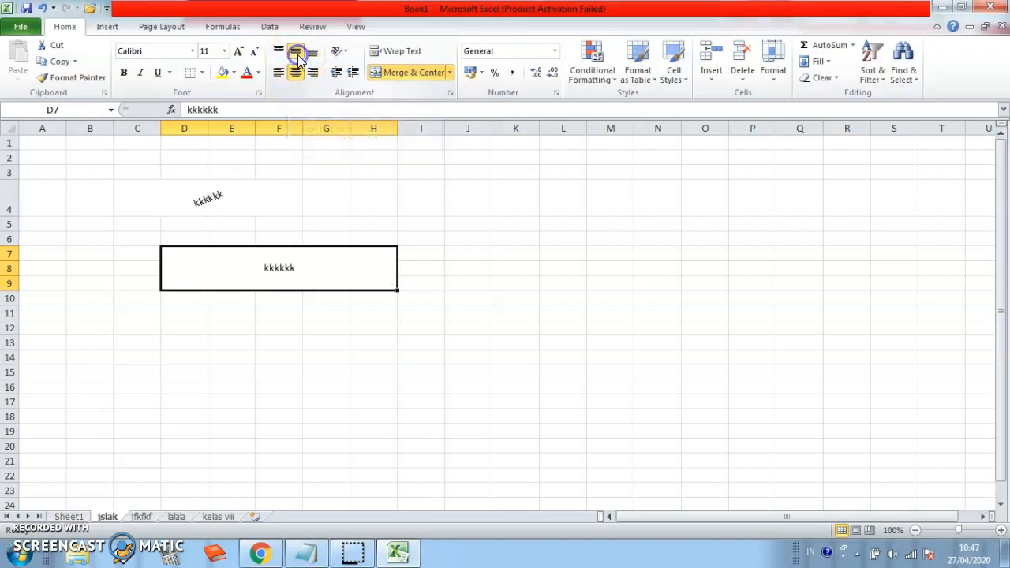
# - Apply the Vertical Text orientation to merged cell D7:H9, and increase the height of row 9 to fit all the letters
pyautogui.click(346, 55)
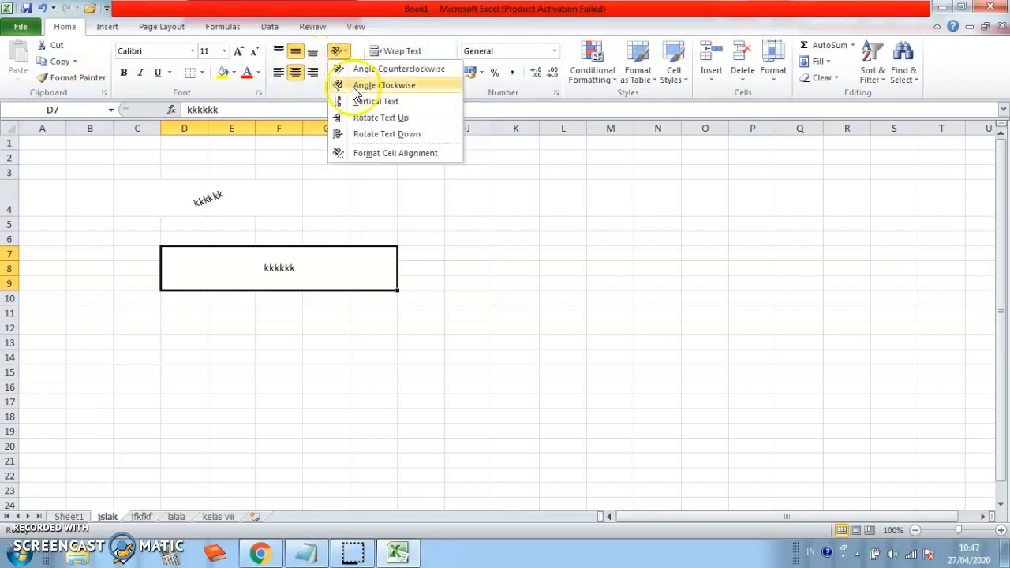
pyautogui.click(438, 102)
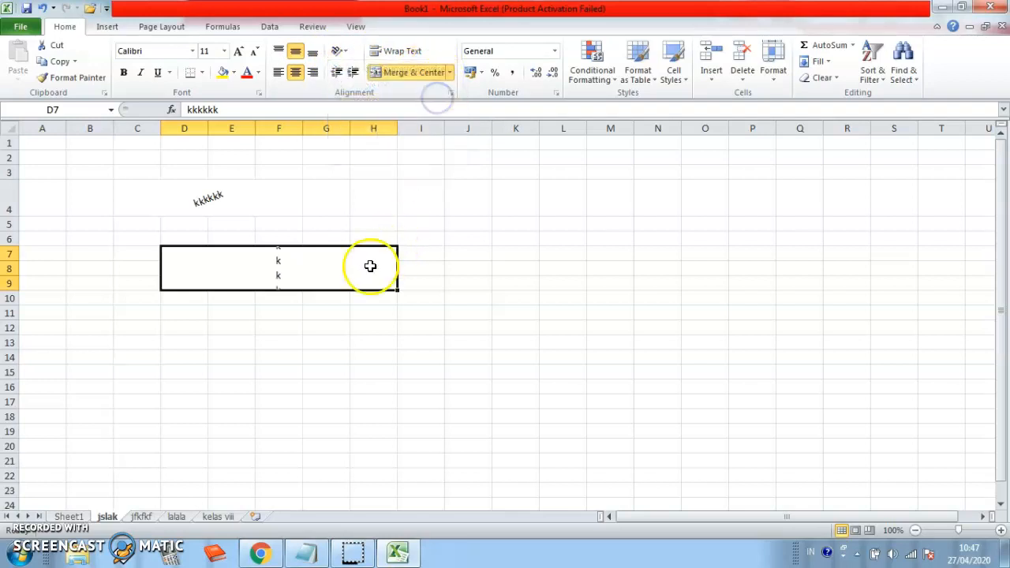
pyautogui.moveTo(7, 291); pyautogui.dragTo(7, 344)
pyautogui.click(299, 292)
pyautogui.click(570, 229)
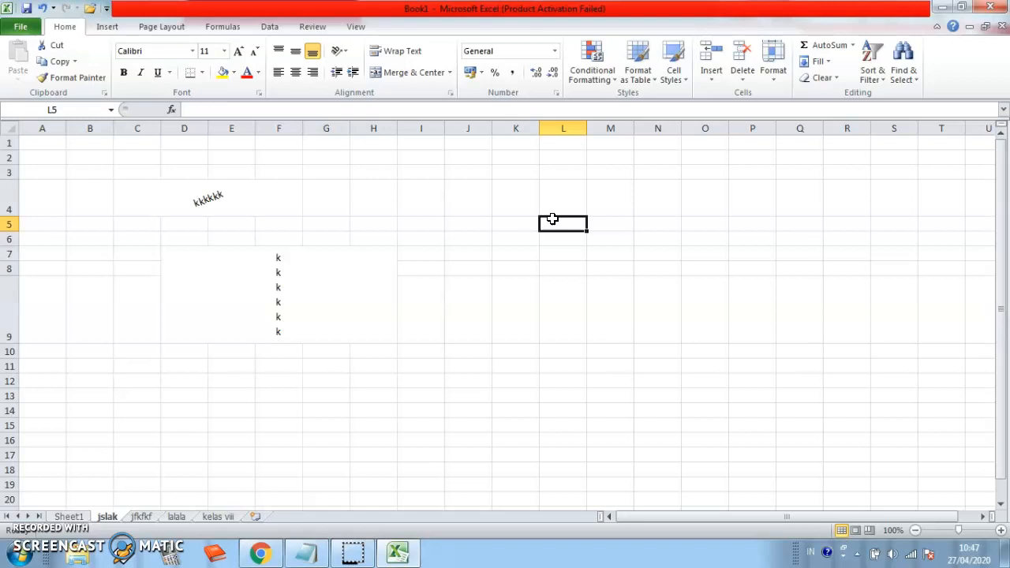
pyautogui.click(479, 305)
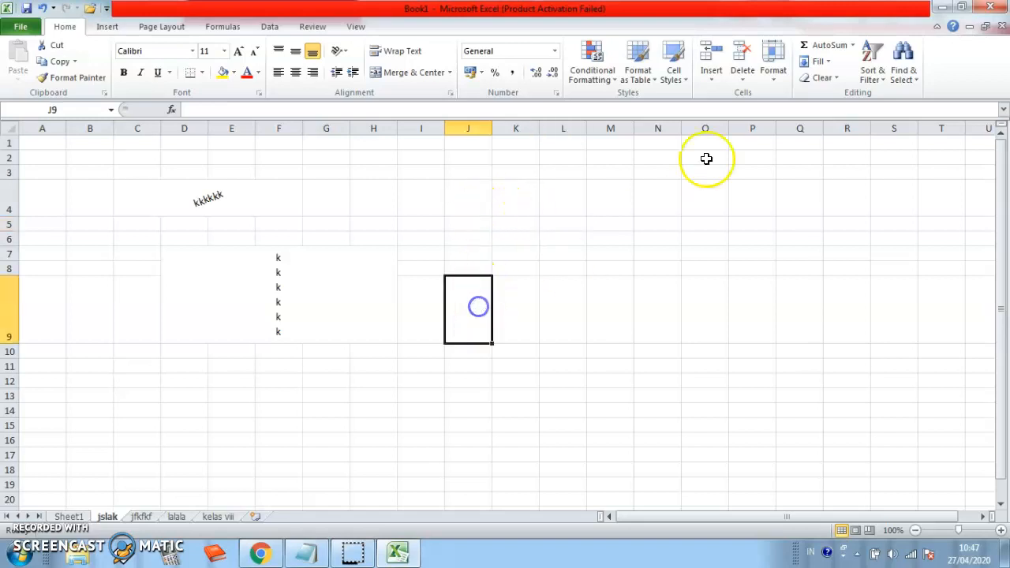
# - Sample several border line styles in Format Cells for range B11:H18, and set a thick solid line as its Outline border
pyautogui.click(125, 380)
pyautogui.moveTo(94, 361); pyautogui.dragTo(392, 474)
pyautogui.click(774, 63)
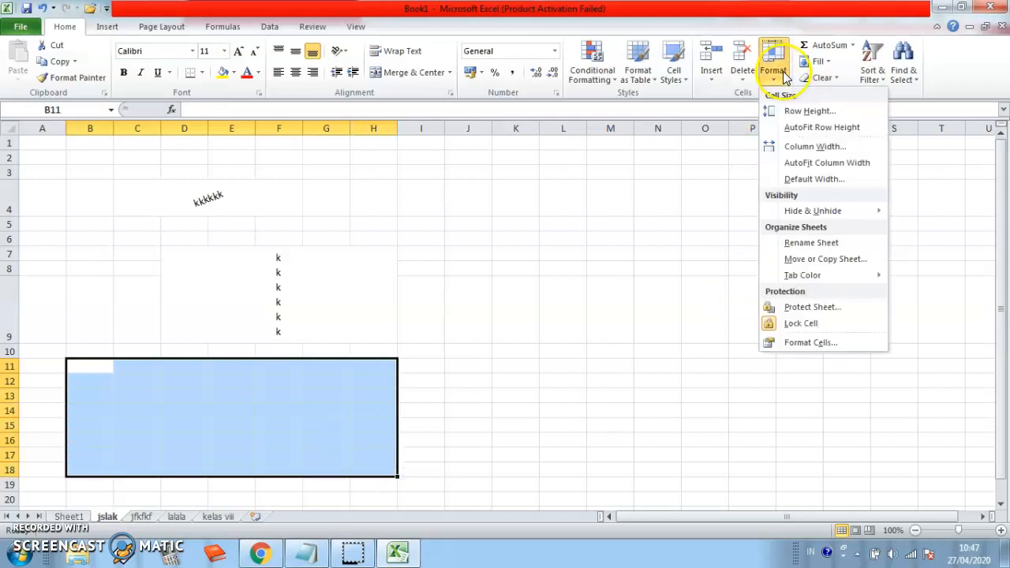
pyautogui.click(805, 343)
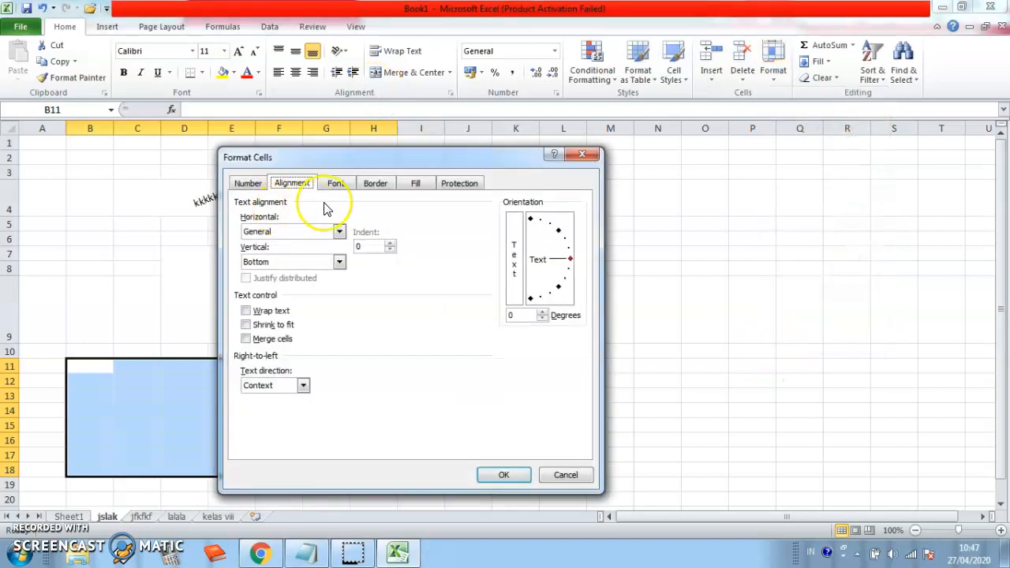
pyautogui.click(374, 185)
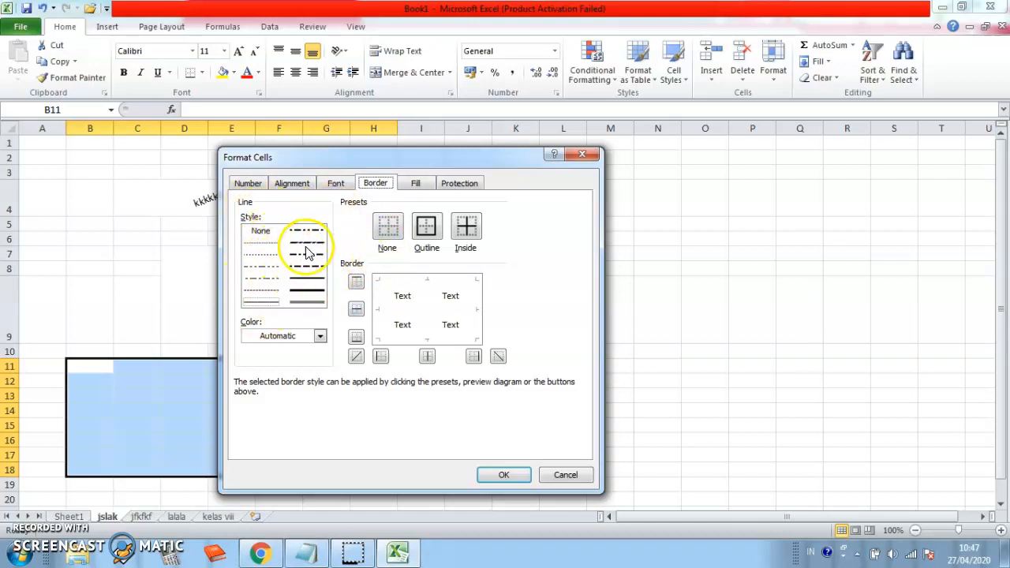
pyautogui.click(304, 304)
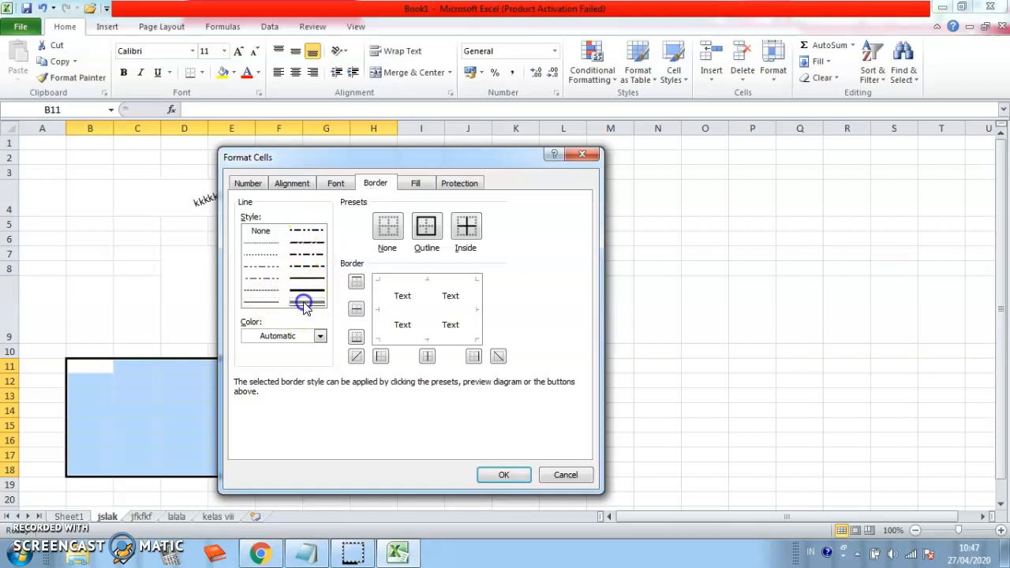
pyautogui.click(271, 242)
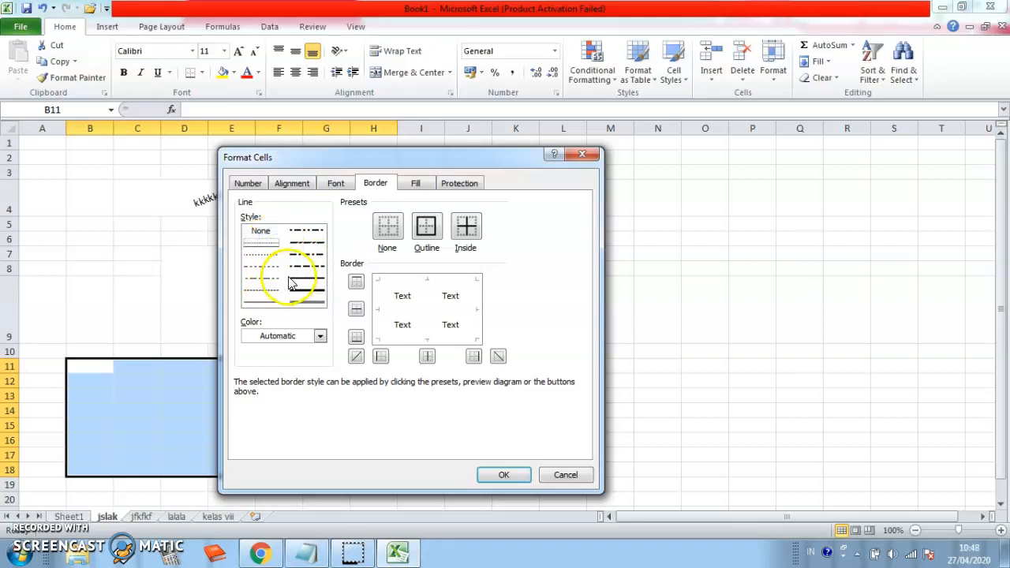
pyautogui.click(269, 281)
pyautogui.click(293, 241)
pyautogui.click(322, 254)
pyautogui.click(426, 227)
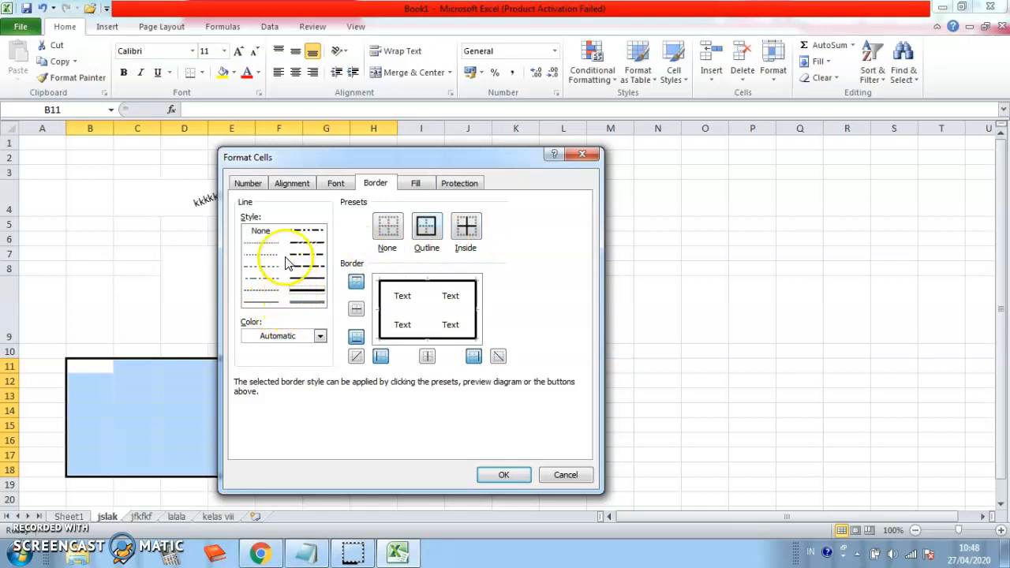
# - Add thin solid Inside borders to range B11:H18 and apply the border settings
pyautogui.click(265, 303)
pyautogui.click(467, 227)
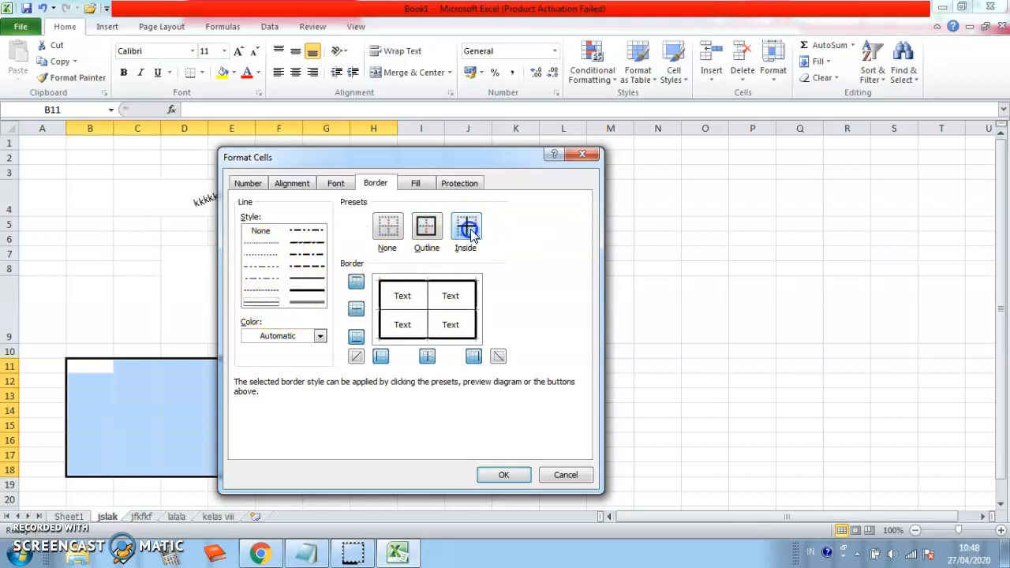
pyautogui.click(505, 475)
pyautogui.click(492, 397)
pyautogui.scroll(-2, 458, 383)
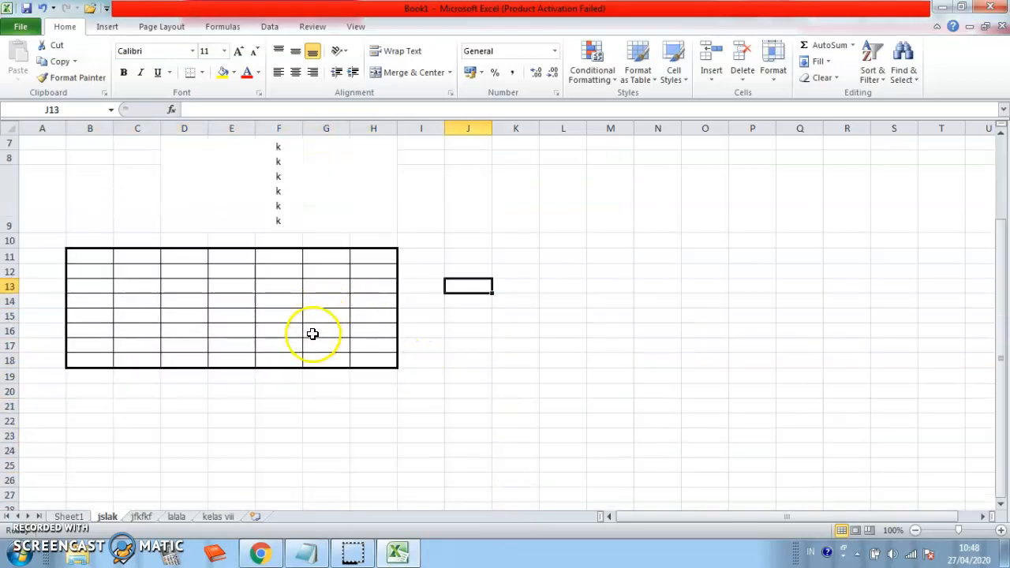
# - Enter the number 100000 in cell J19
pyautogui.click(469, 372)
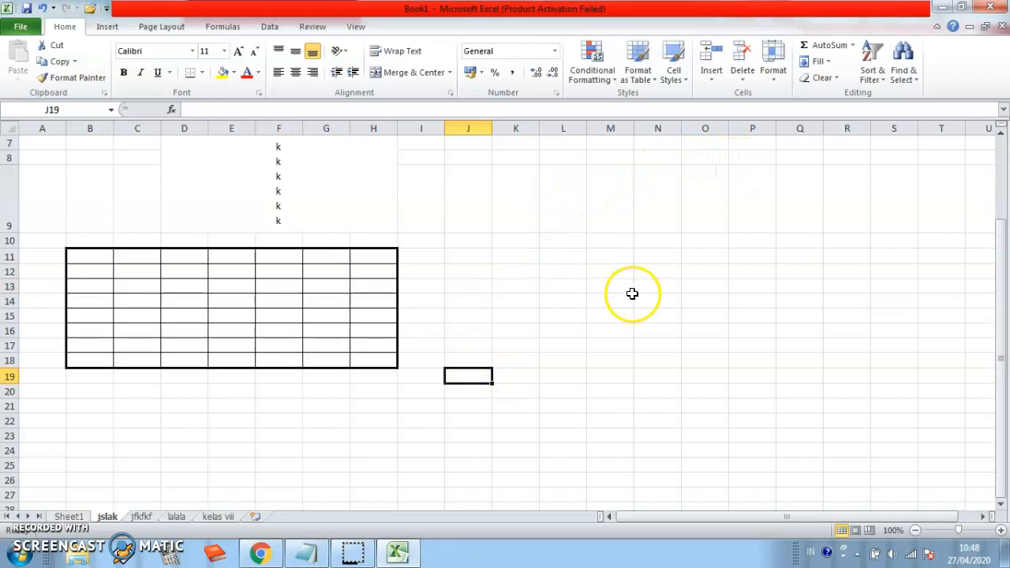
pyautogui.click(563, 302)
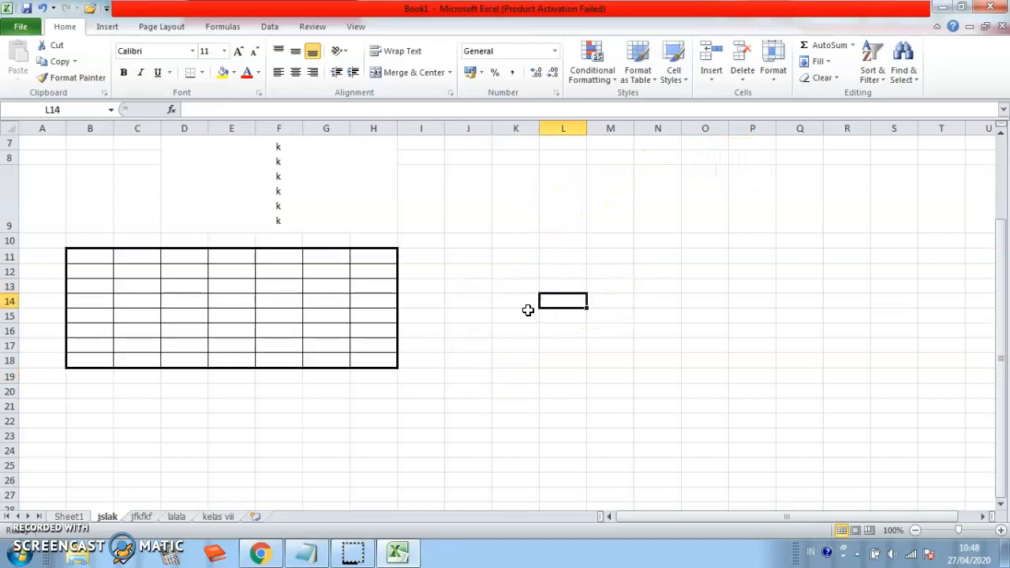
pyautogui.click(464, 377)
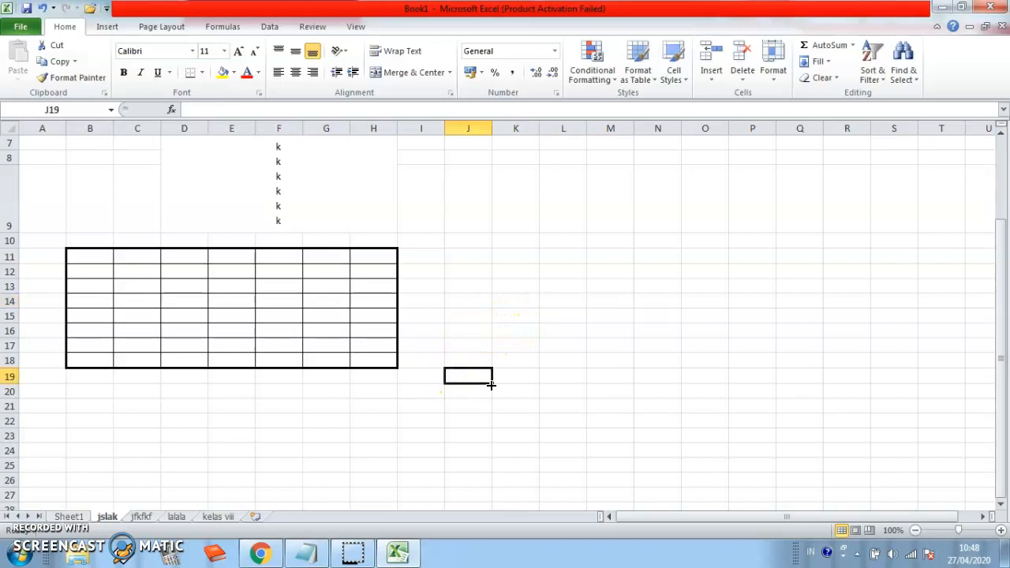
pyautogui.write('100000')
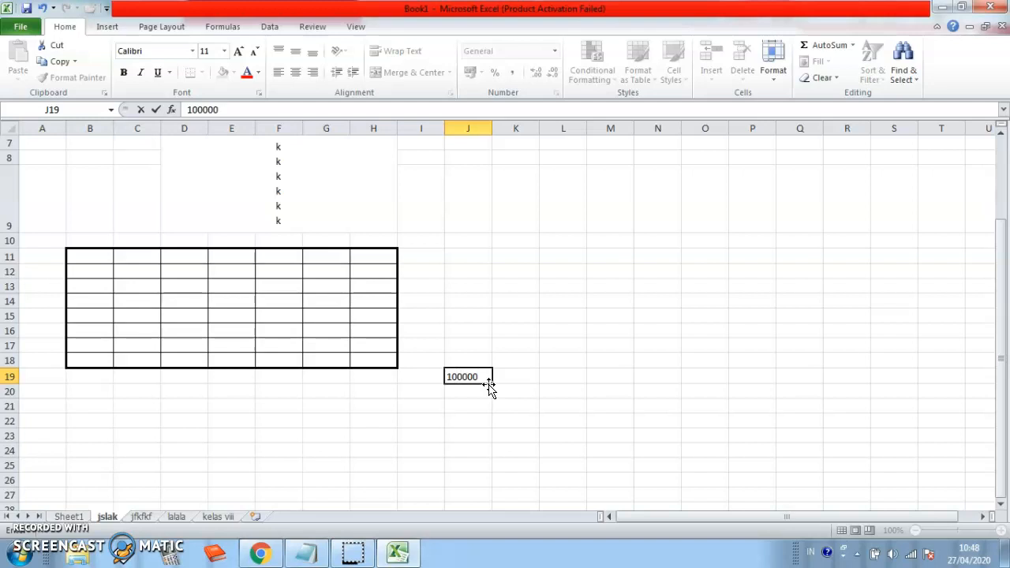
pyautogui.press('Return')
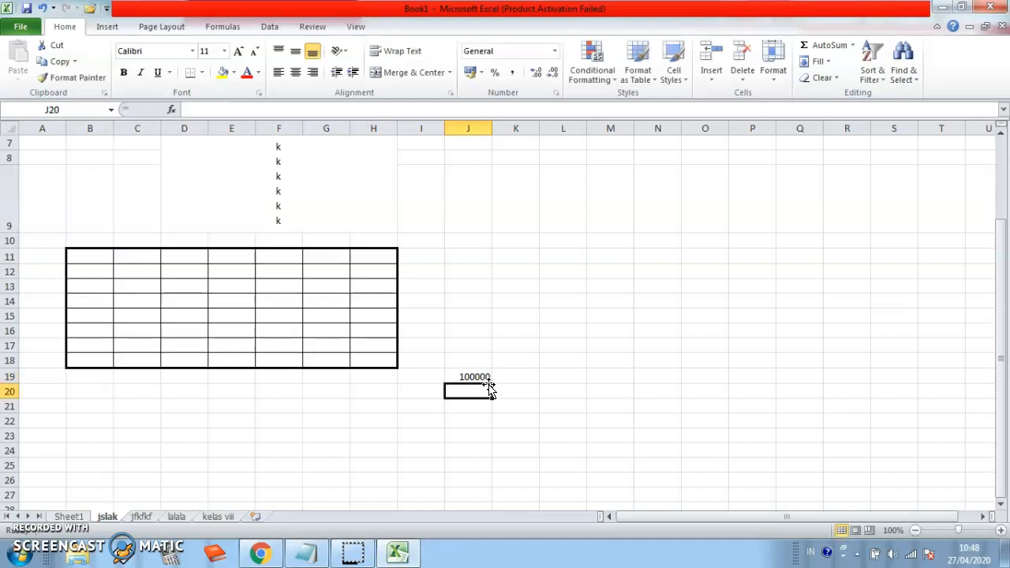
# - Choose the Accounting number category with the Rp symbol for cell J19 in Format Cells
pyautogui.click(468, 376)
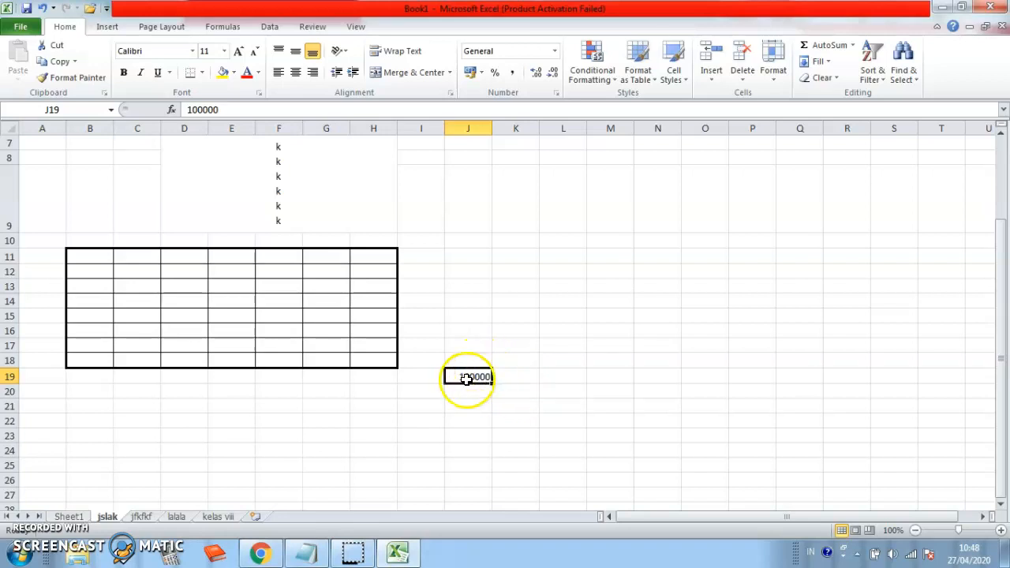
pyautogui.click(476, 406)
pyautogui.click(479, 377)
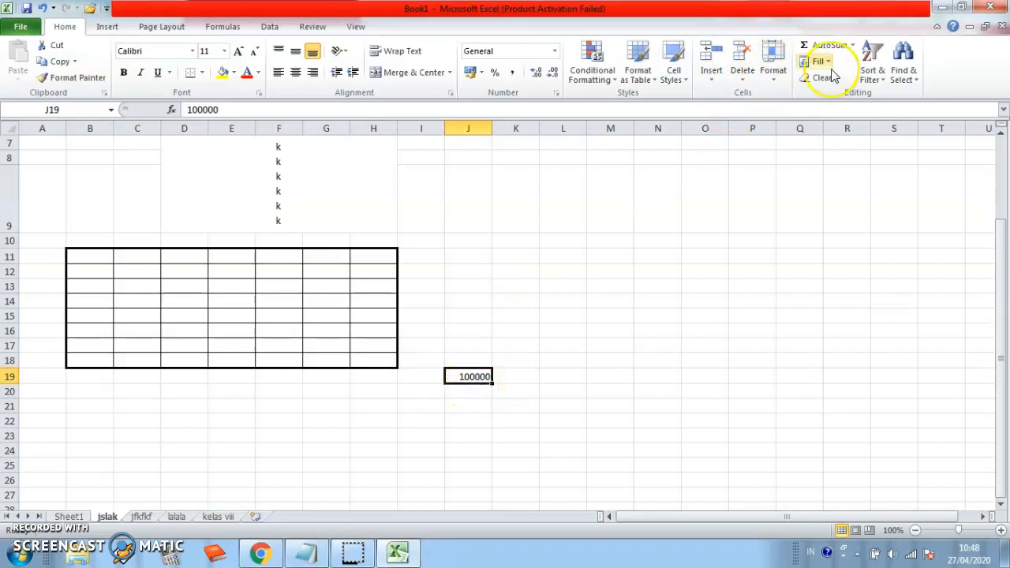
pyautogui.click(784, 77)
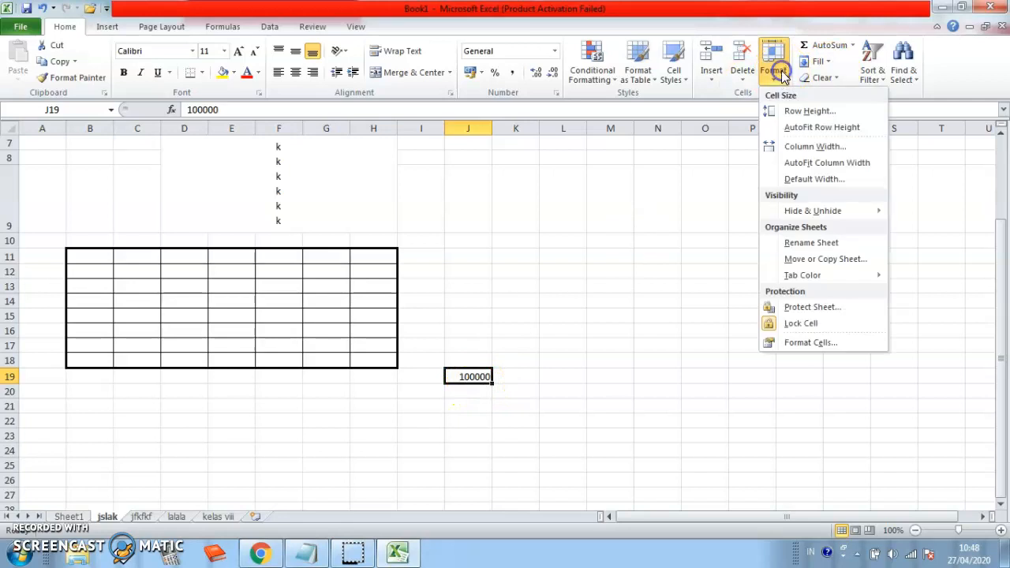
pyautogui.click(809, 340)
pyautogui.moveTo(493, 158); pyautogui.dragTo(838, 152)
pyautogui.click(590, 179)
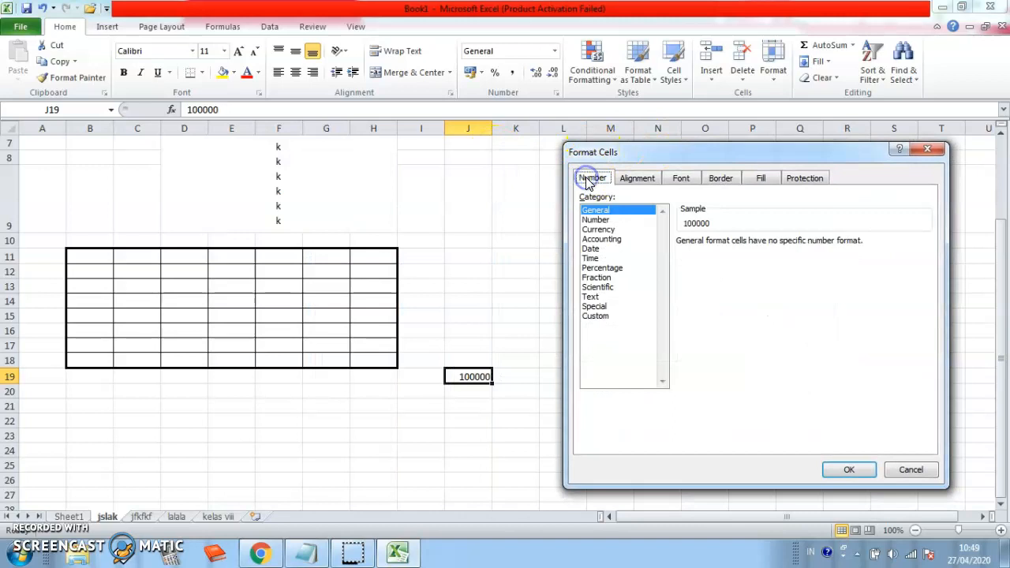
pyautogui.click(612, 239)
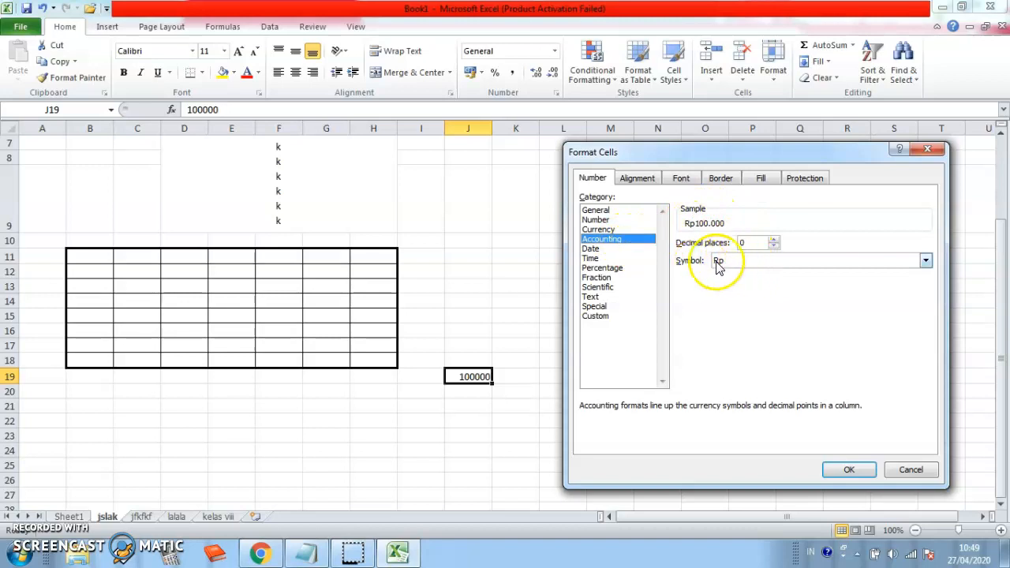
pyautogui.click(926, 260)
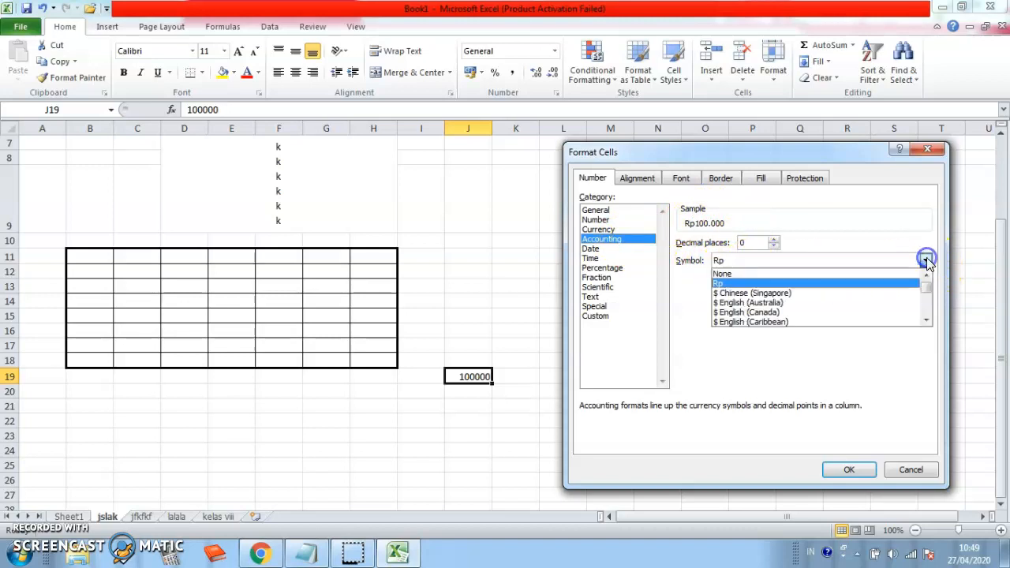
pyautogui.click(852, 284)
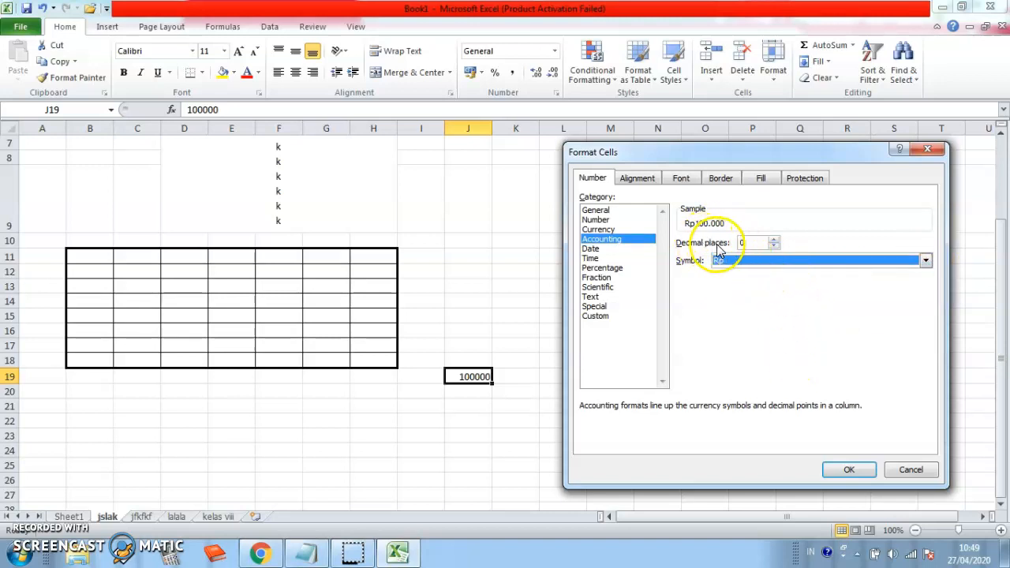
# - Set the decimal places of cell J19's accounting format to 2 and apply the format
pyautogui.click(774, 240)
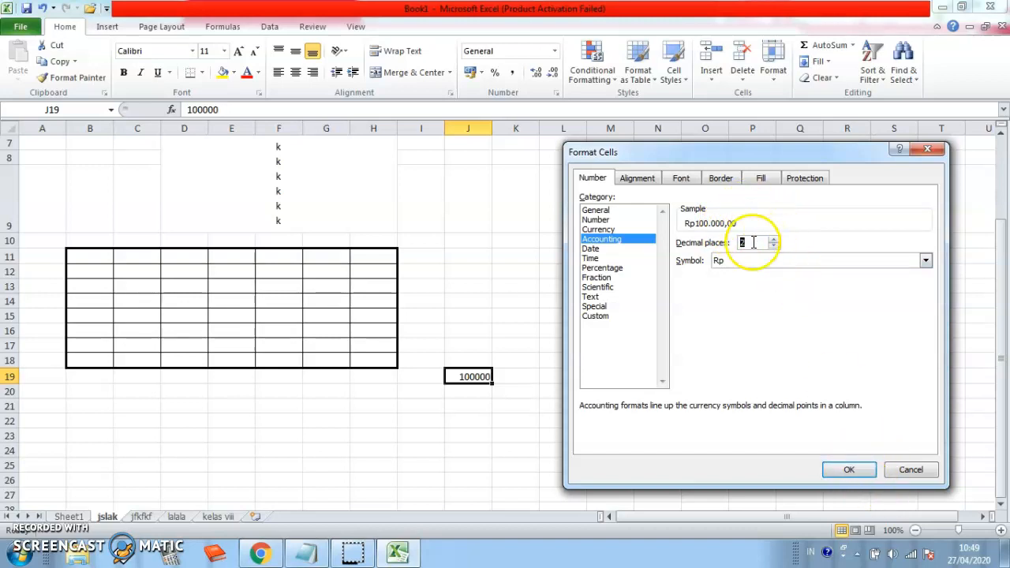
pyautogui.click(853, 469)
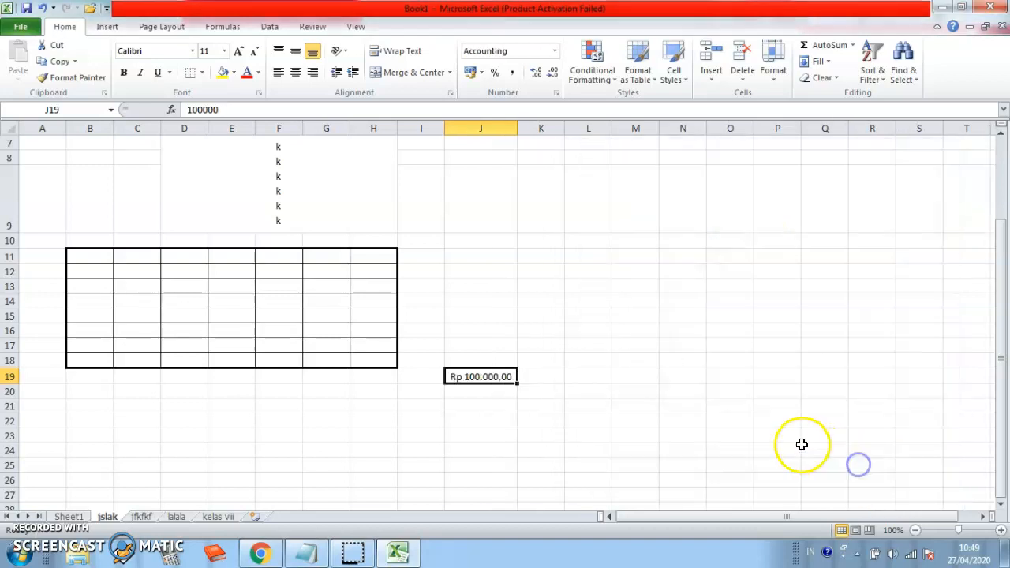
pyautogui.click(569, 386)
pyautogui.click(485, 376)
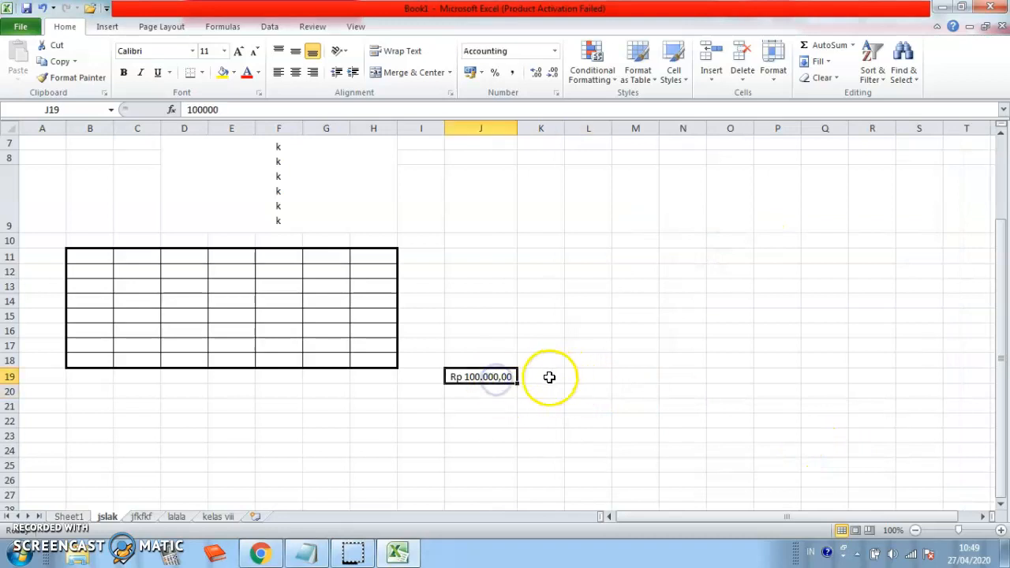
pyautogui.click(573, 273)
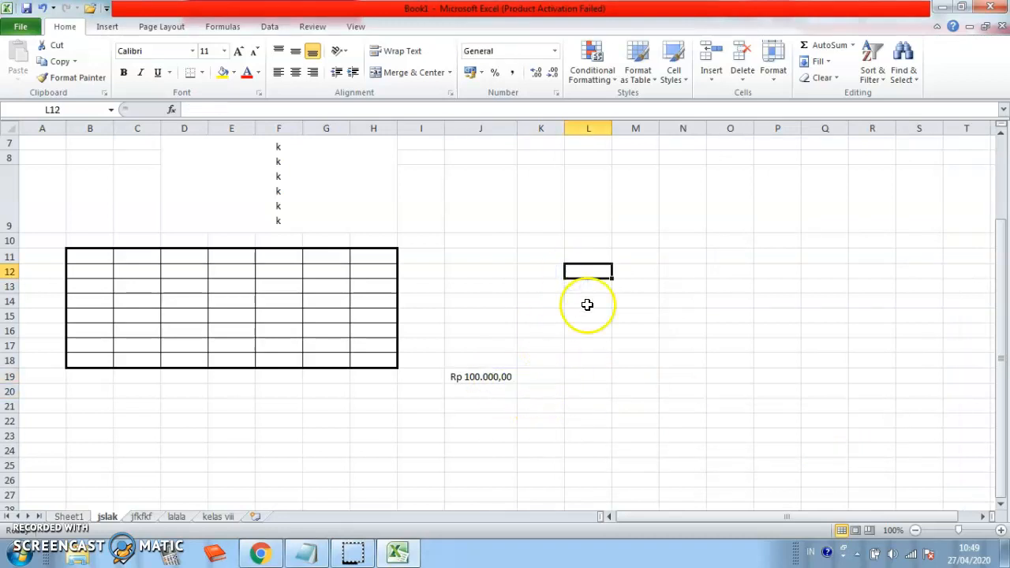